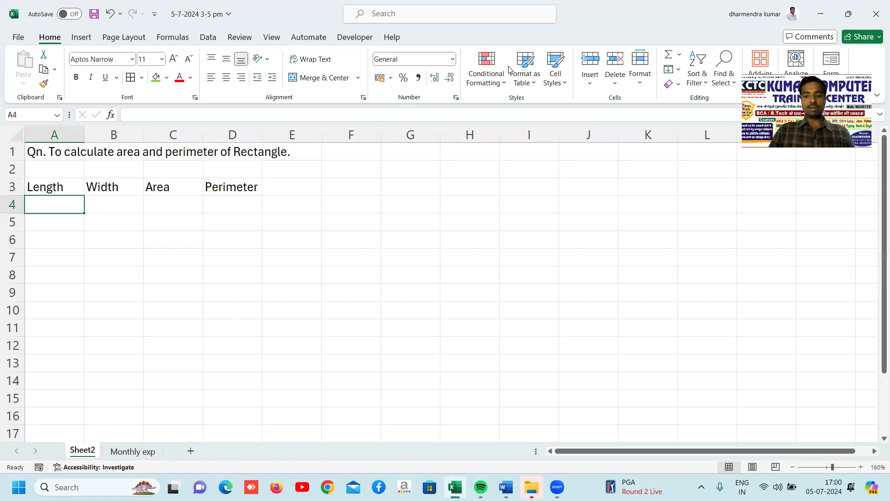
pyautogui.hotkey('shift', 'Right')
pyautogui.hotkey('shift', 'Right')
pyautogui.hotkey('shift', 'Right')
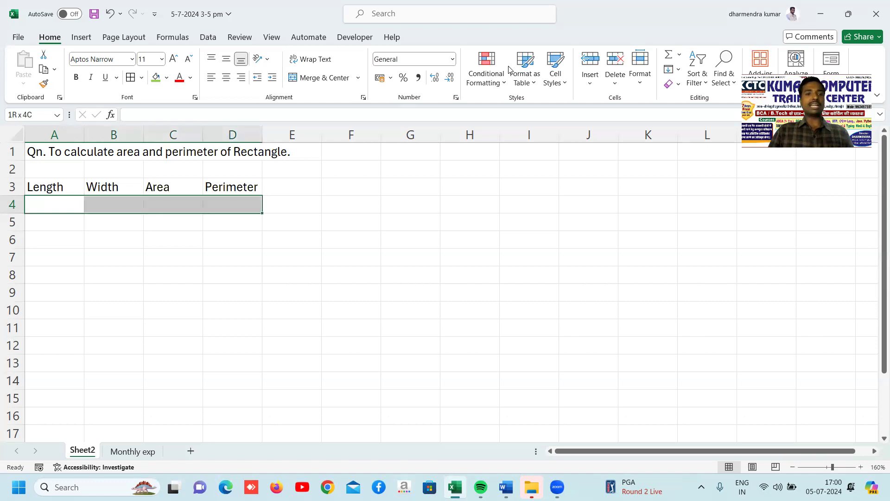
pyautogui.hotkey('shift', 'Up')
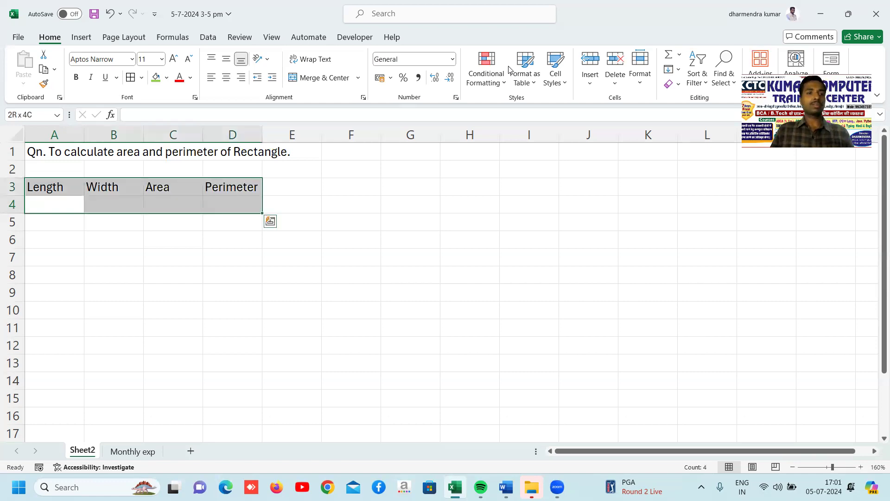
pyautogui.hotkey('ctrl', '1')
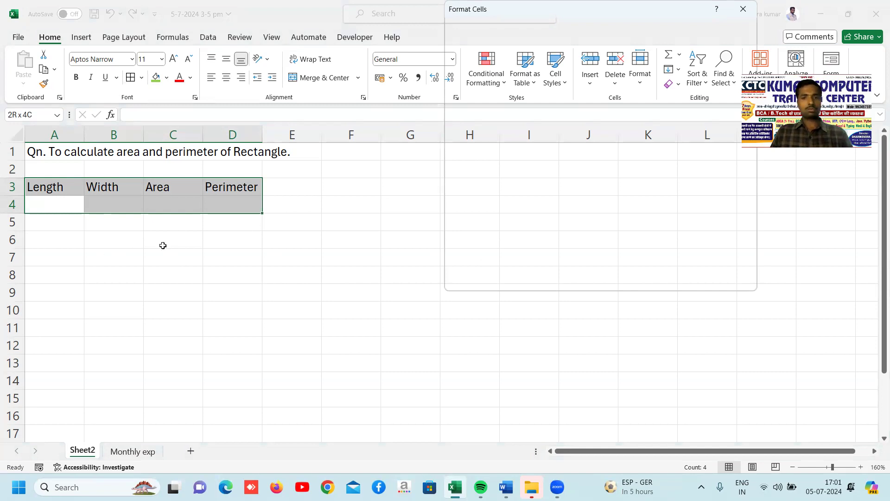
pyautogui.press('Escape')
pyautogui.click(292, 248)
pyautogui.click(169, 221)
# Apply thick solid outline and inside borders to the table range A3:D4
pyautogui.moveTo(62, 190); pyautogui.dragTo(210, 206)
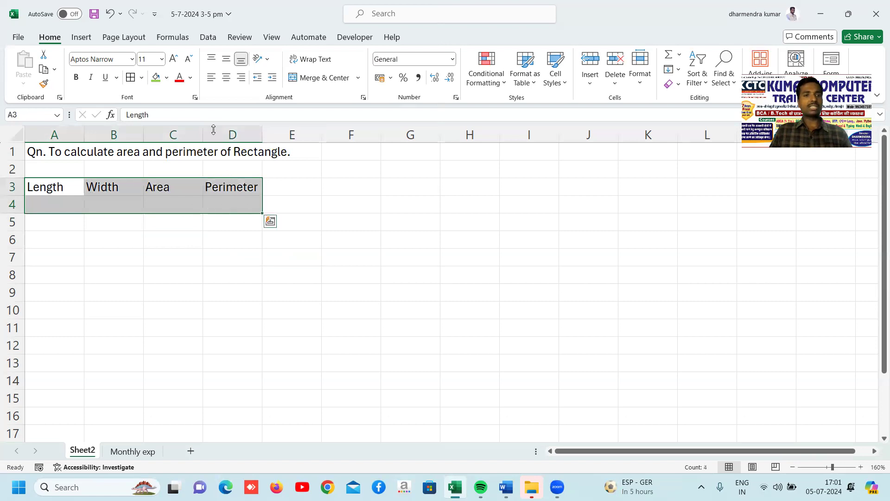
pyautogui.hotkey('ctrl', '1')
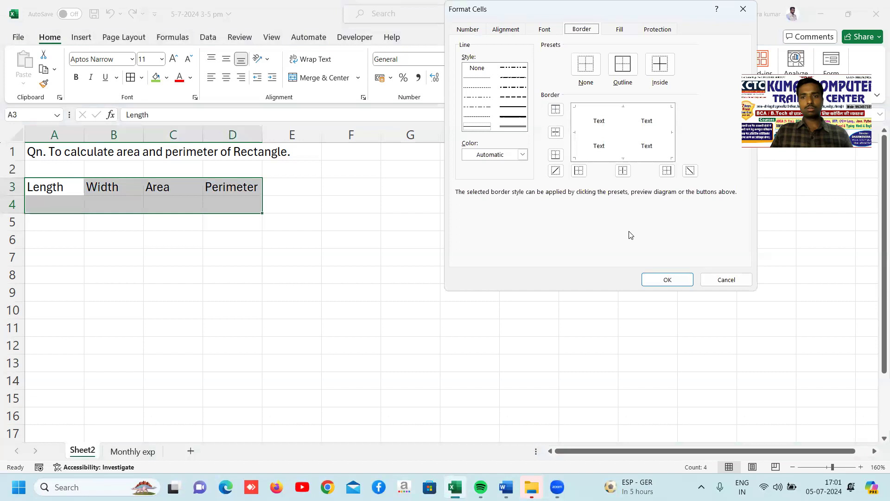
pyautogui.click(513, 117)
pyautogui.click(624, 70)
pyautogui.click(664, 69)
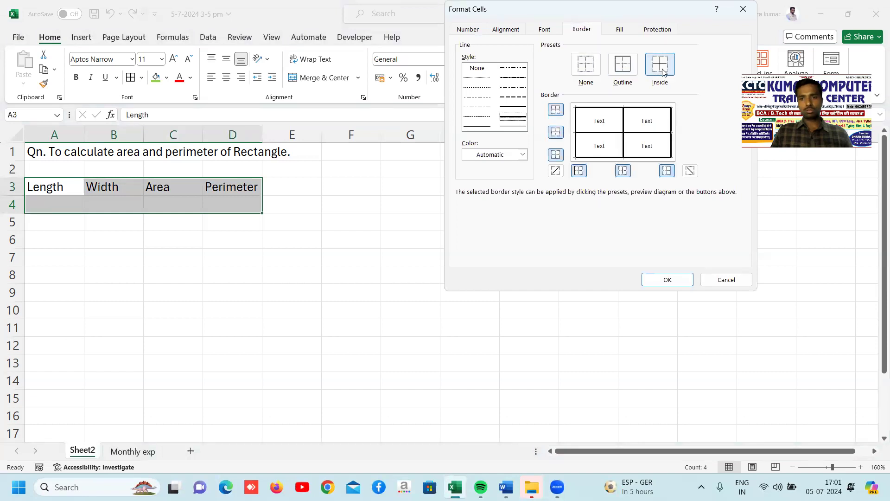
pyautogui.click(668, 280)
pyautogui.click(486, 285)
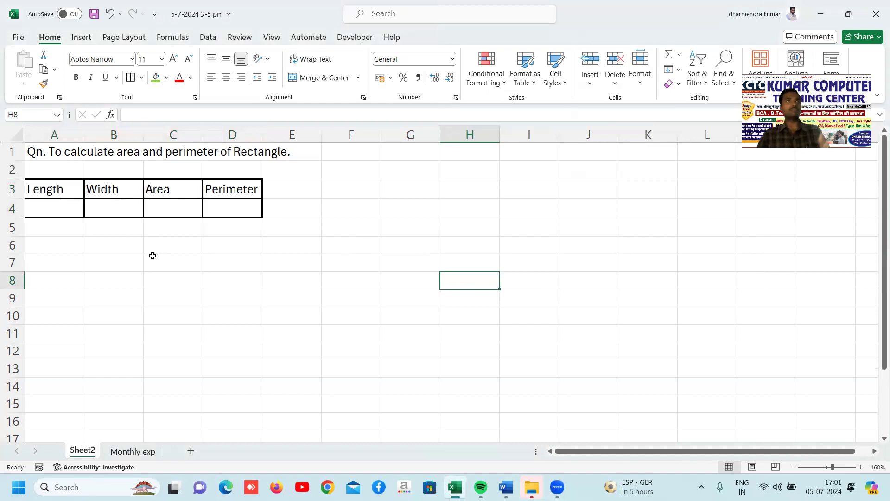
pyautogui.click(172, 209)
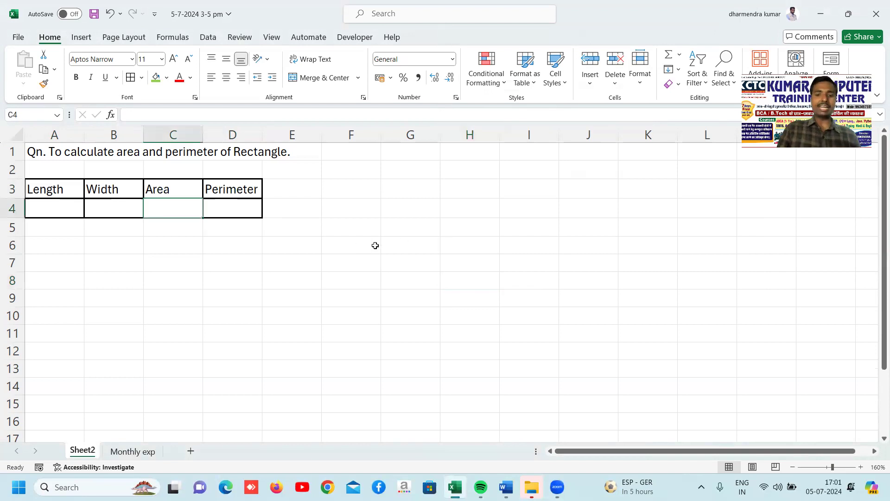
pyautogui.write('=')
pyautogui.press('BackSpace')
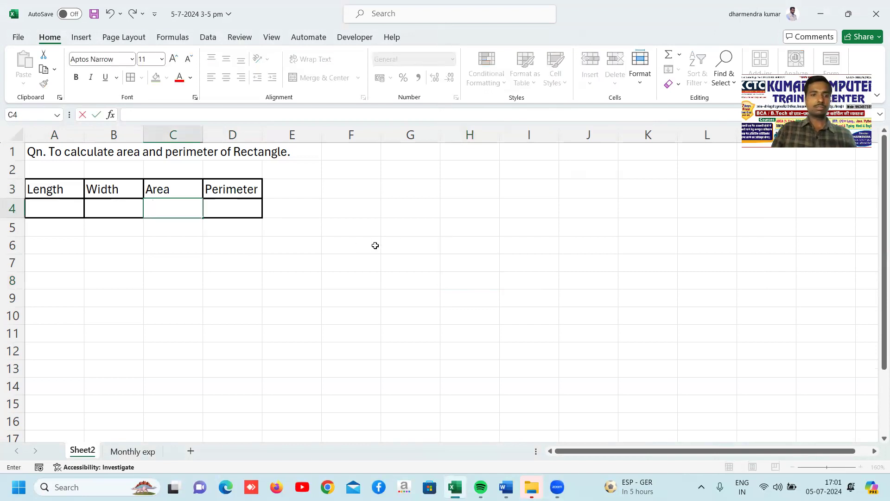
pyautogui.click(115, 280)
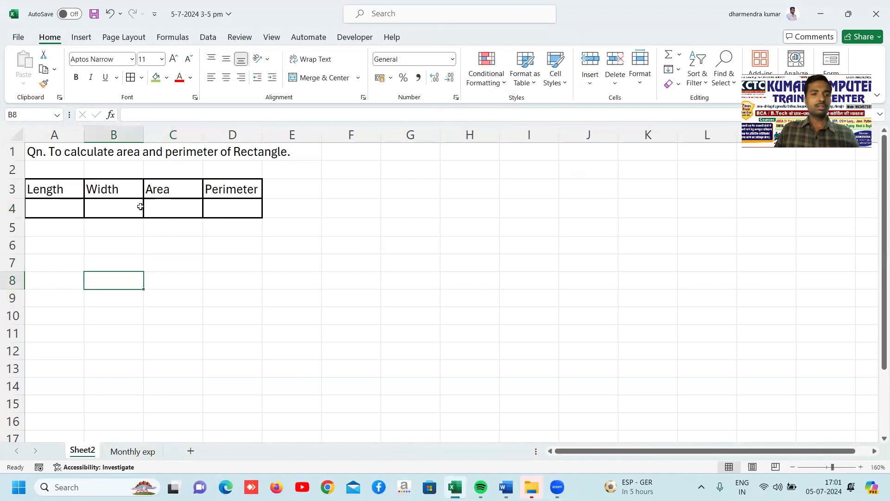
# Set the font size of the empty table row A4:D4 to 22
pyautogui.moveTo(52, 206); pyautogui.dragTo(231, 207)
pyautogui.click(154, 63)
pyautogui.write('22')
pyautogui.press('Return')
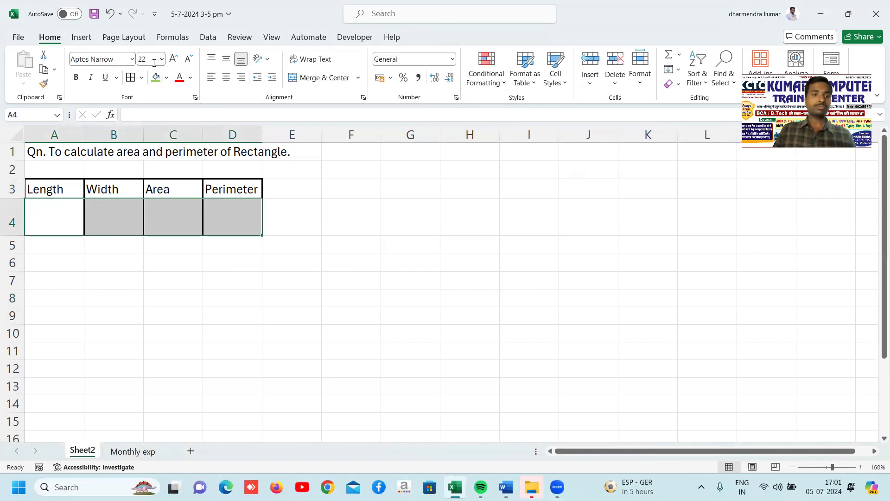
pyautogui.click(356, 229)
# Enter the area formula =A4*B4 in cell C4
pyautogui.click(153, 229)
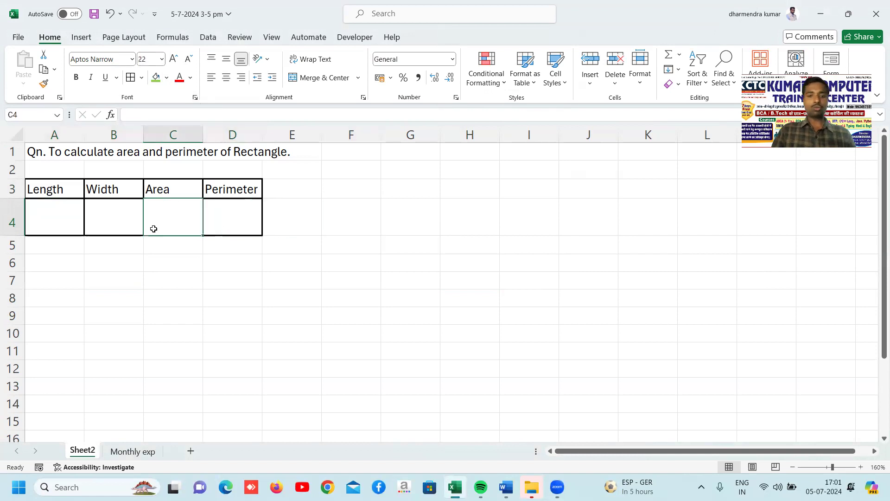
pyautogui.write('=')
pyautogui.click(46, 216)
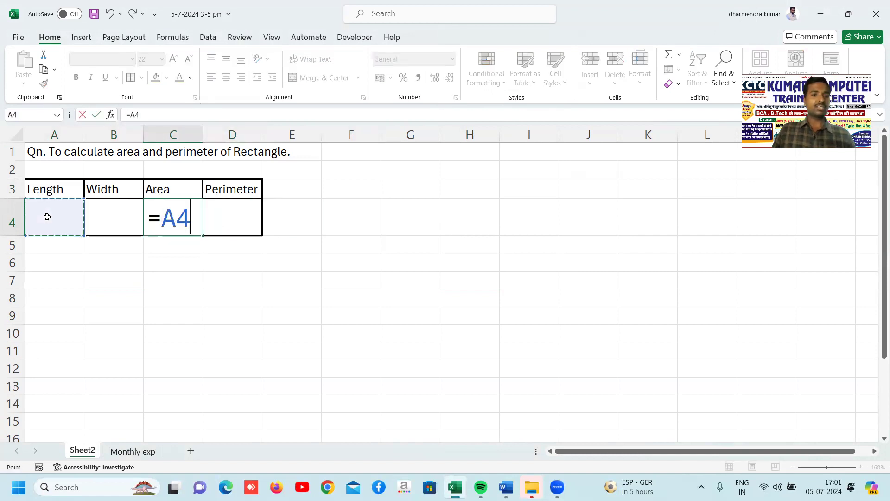
pyautogui.write('*')
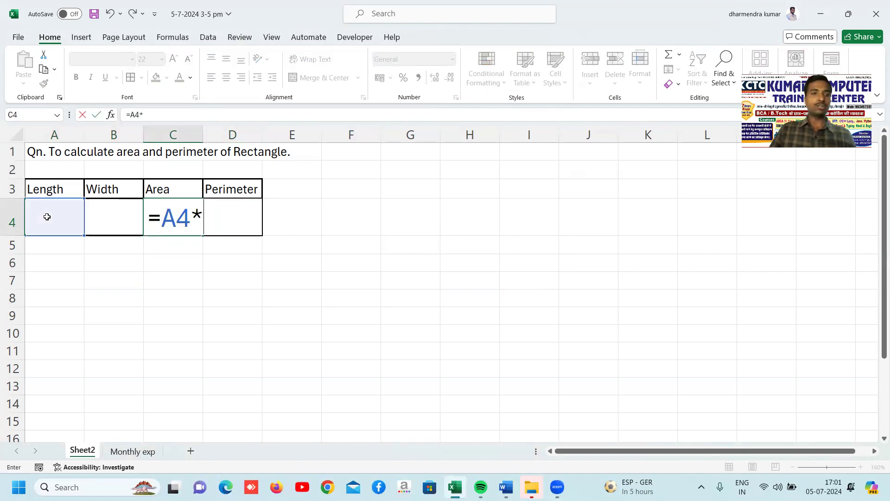
pyautogui.click(108, 224)
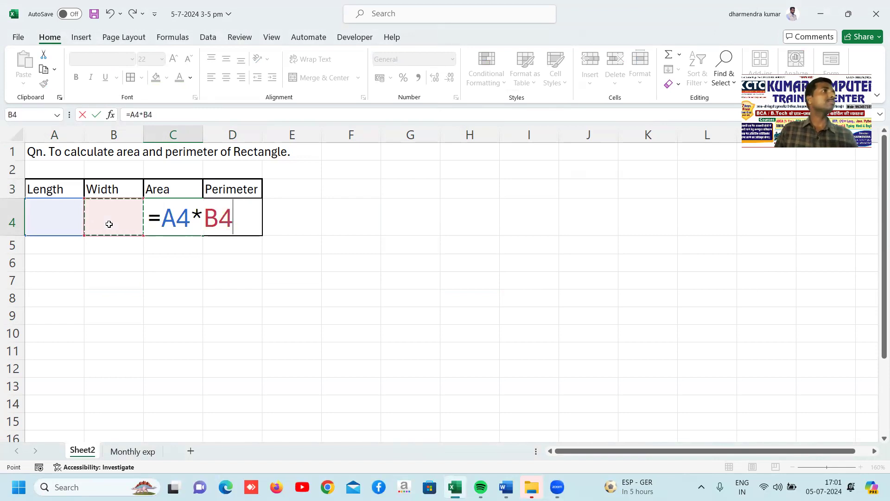
pyautogui.press('Return')
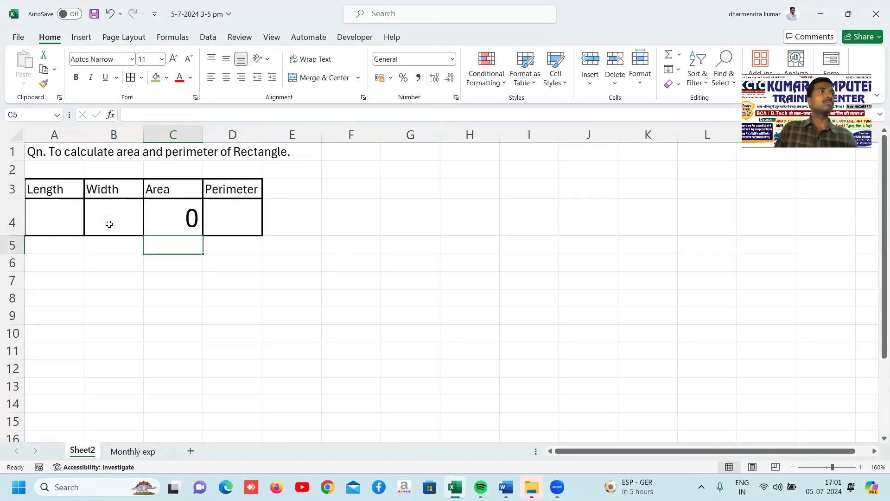
# Enter the perimeter formula =2*A4+2*B4 in cell D4
pyautogui.press('Right')
pyautogui.press('Up')
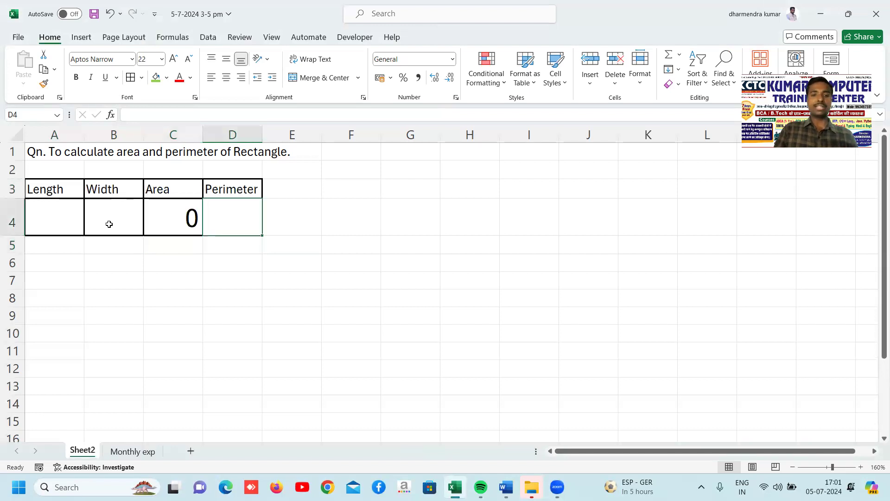
pyautogui.write('=2')
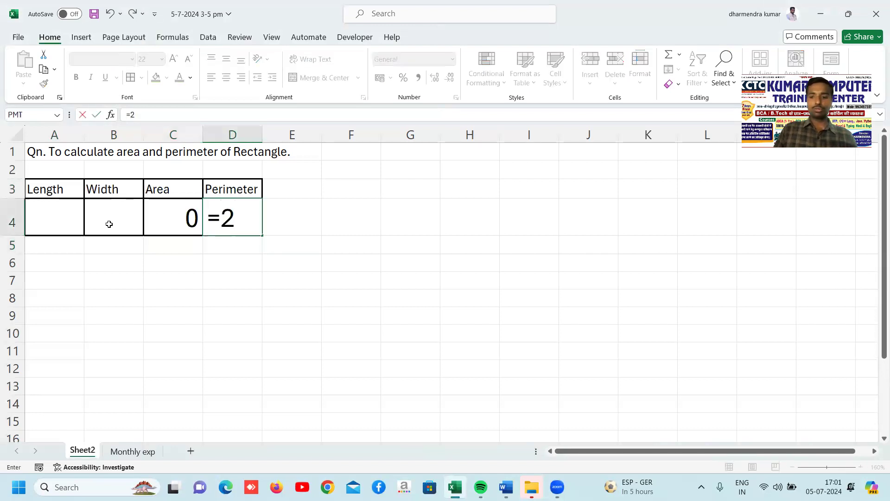
pyautogui.write('*')
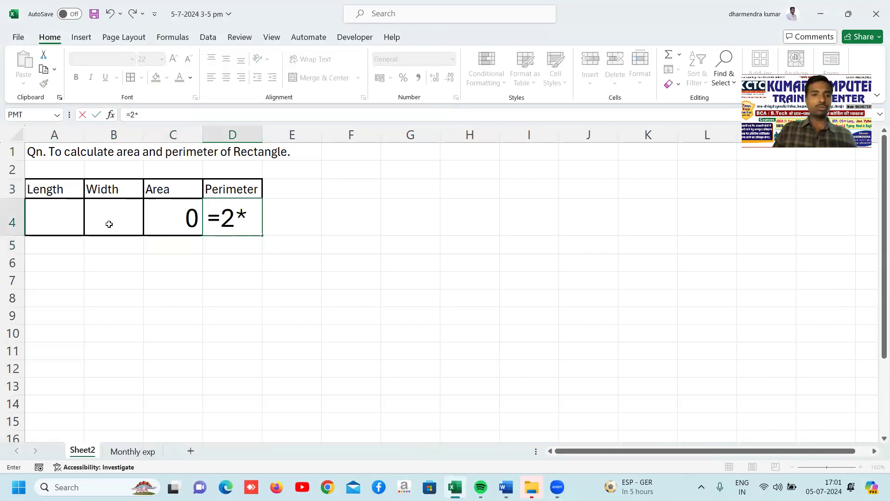
pyautogui.click(52, 228)
pyautogui.write('+2*')
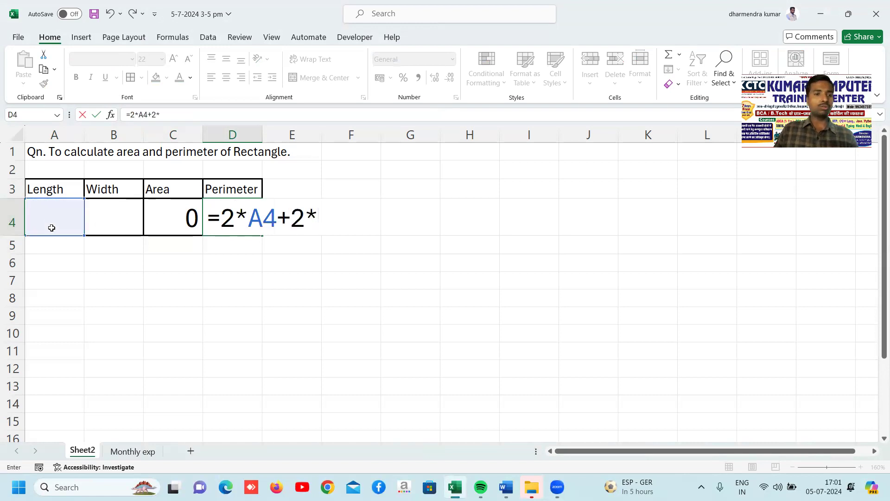
pyautogui.click(115, 228)
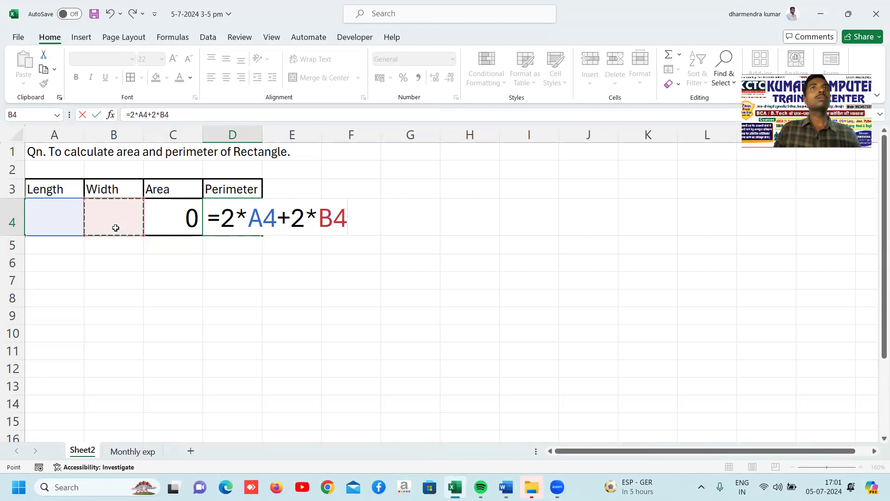
pyautogui.press('Return')
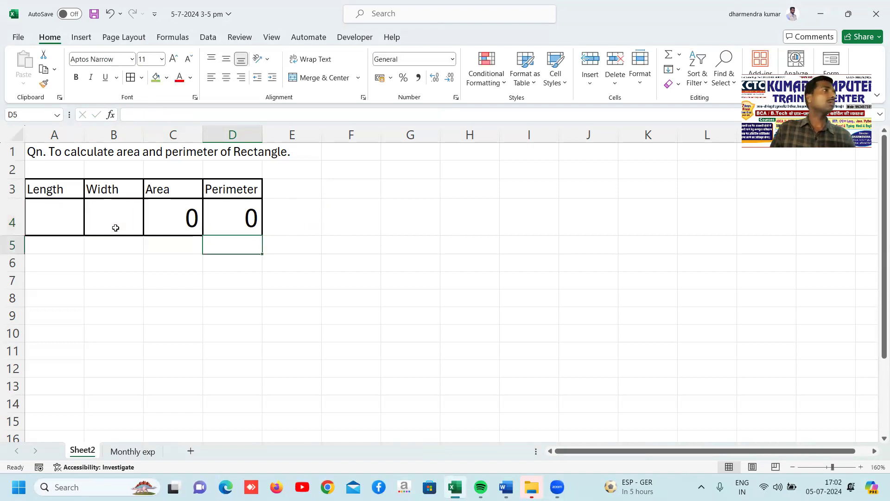
# Display the formulas in the sheet's cells and widen column D to fit the whole perimeter formula
pyautogui.hotkey('ctrl', '`')
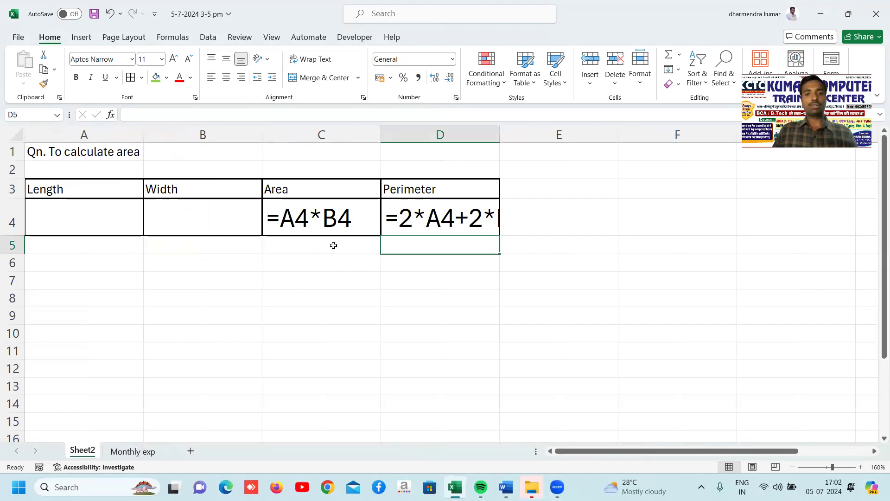
pyautogui.moveTo(502, 128); pyautogui.dragTo(535, 128)
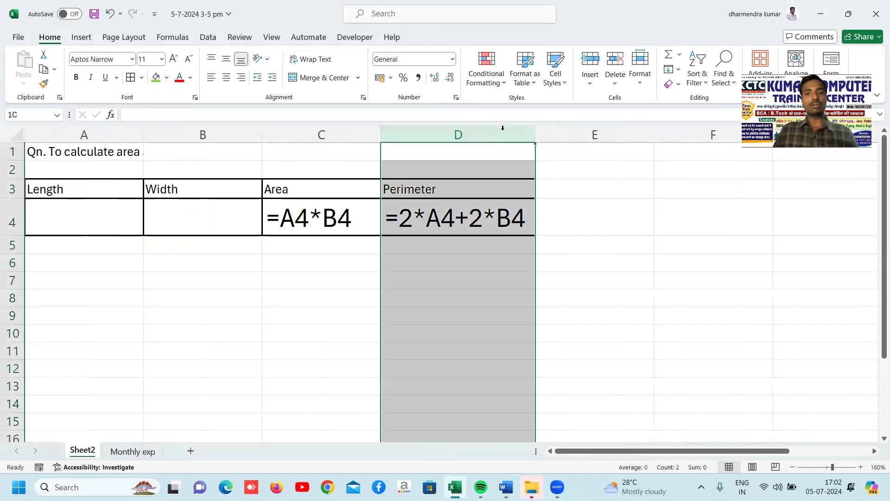
pyautogui.click(648, 327)
pyautogui.click(483, 315)
# Check the cell references in the perimeter and area formulas, and switch the sheet back to showing results
pyautogui.click(472, 213)
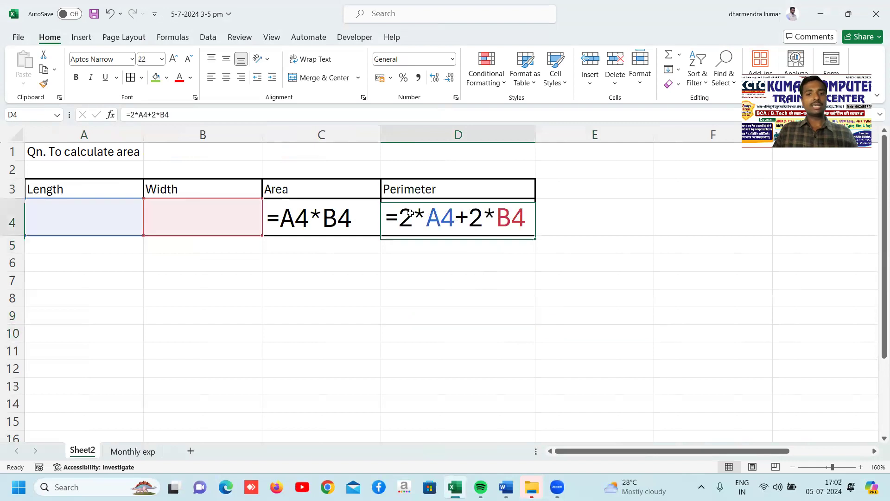
pyautogui.press('Left')
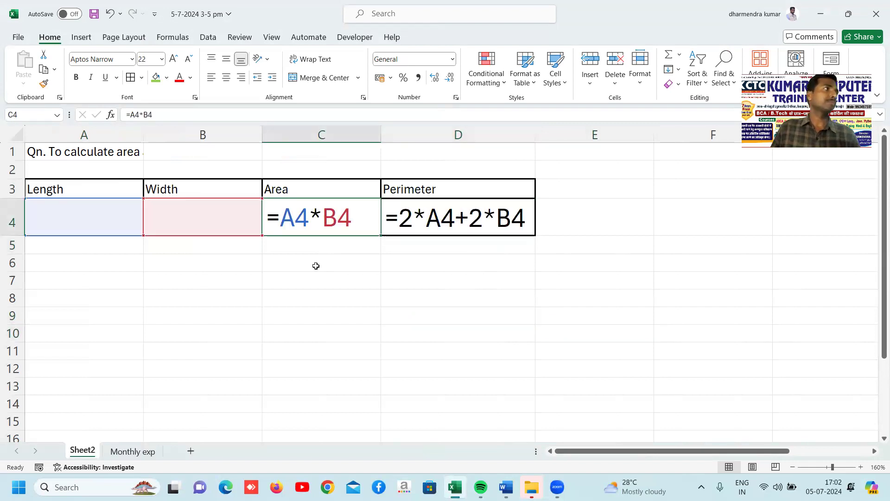
pyautogui.click(185, 298)
pyautogui.click(87, 222)
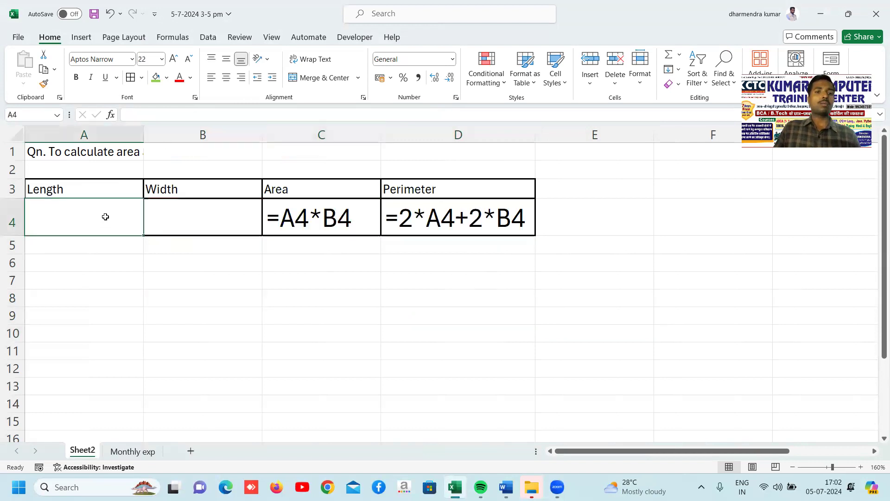
pyautogui.hotkey('ctrl', '`')
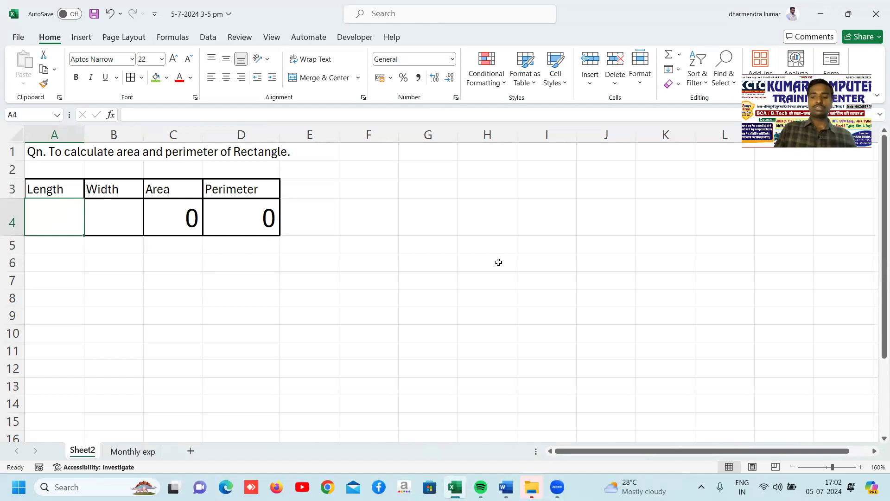
# Test the formulas by entering a length of 4 in A4 and a width of 3 in B4
pyautogui.write('4')
pyautogui.press('Tab')
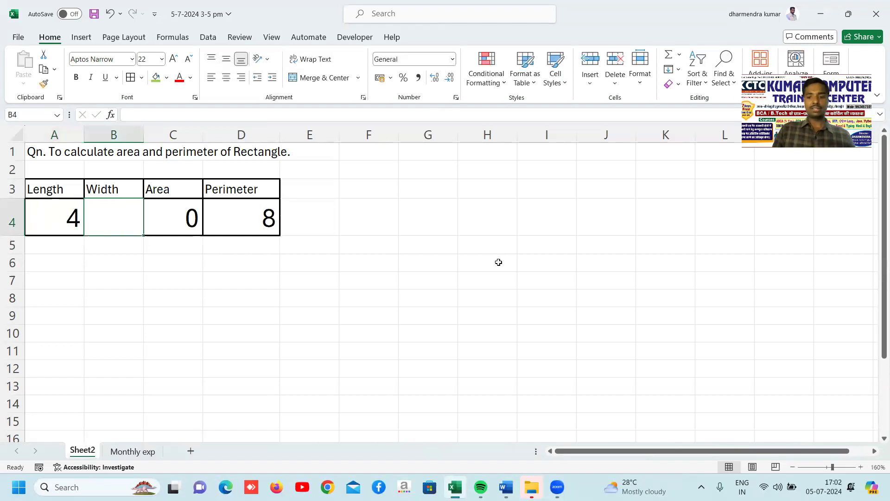
pyautogui.write('3')
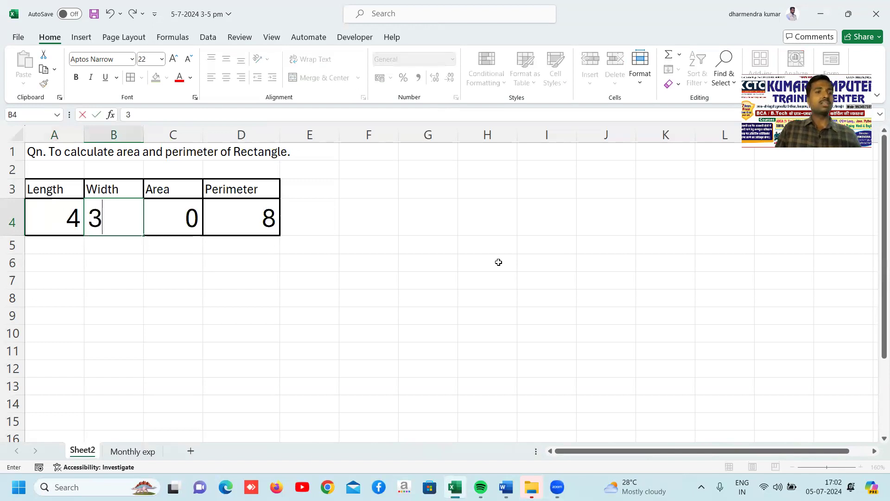
pyautogui.press('Return')
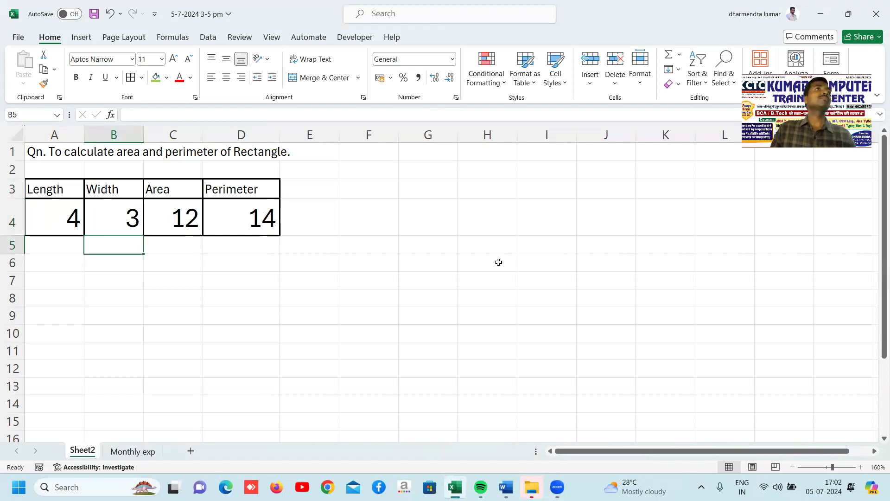
# Change the rectangle's length in A4 to 10 and its width in B4 to 5
pyautogui.press('Up')
pyautogui.press('Left')
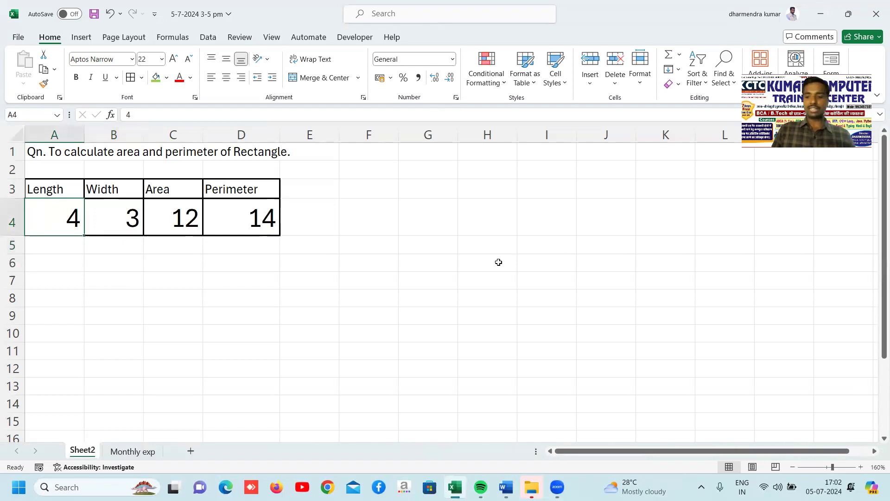
pyautogui.write('10')
pyautogui.press('Tab')
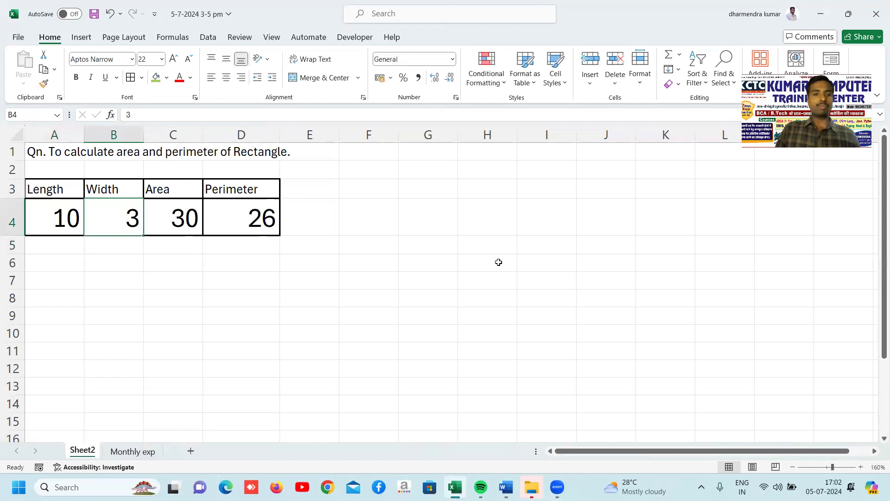
pyautogui.write('5')
pyautogui.press('Return')
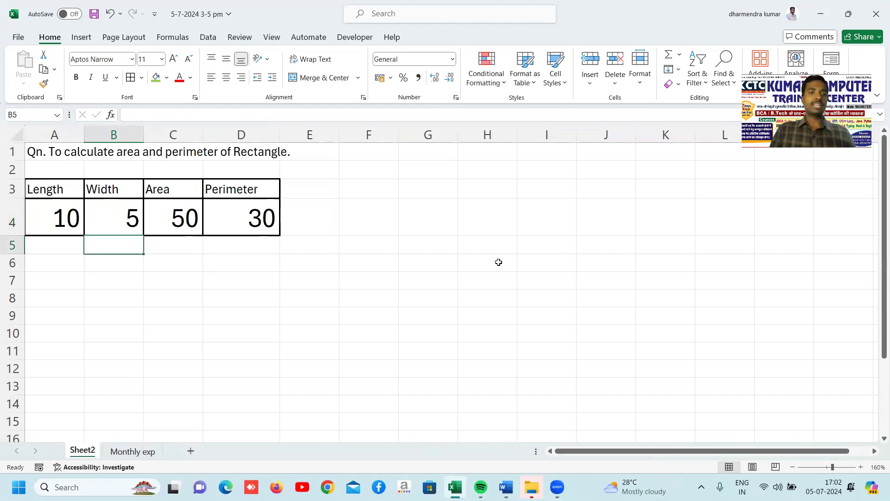
pyautogui.press('Up')
pyautogui.press('Down')
pyautogui.press('Up')
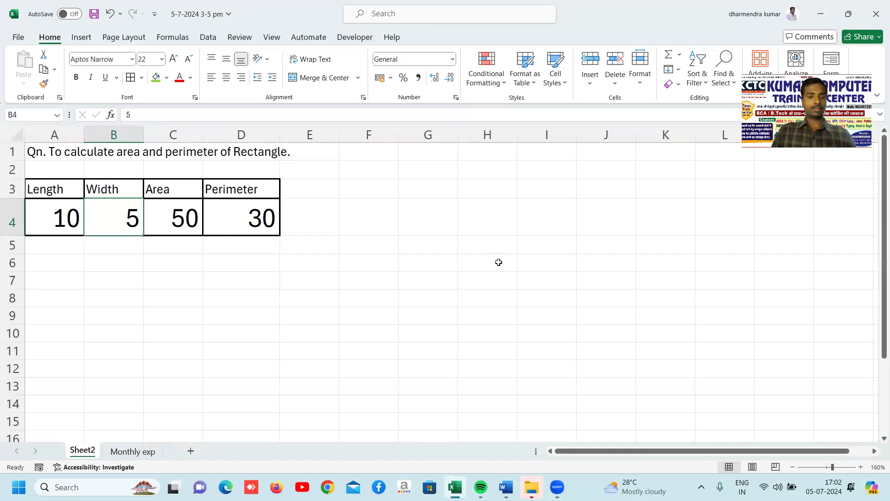
# Display the sheet's formulas and merge and center the question title across A1:D1
pyautogui.hotkey('ctrl', '`')
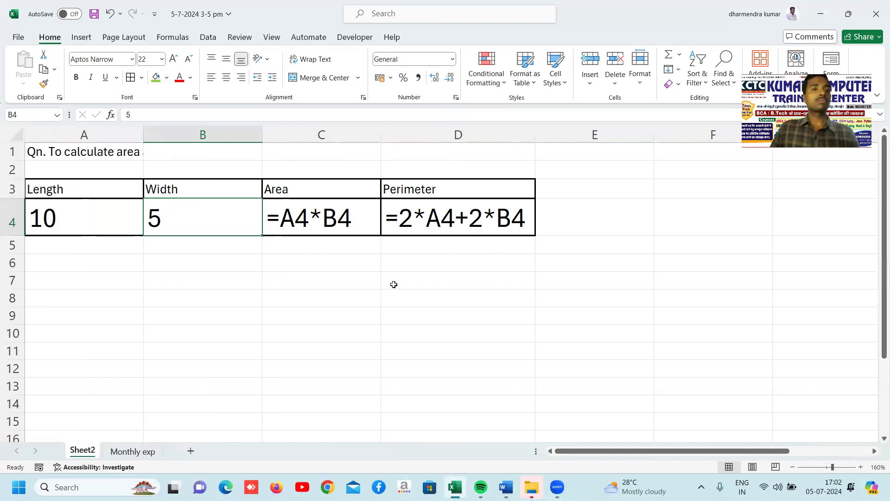
pyautogui.click(310, 249)
pyautogui.moveTo(37, 149); pyautogui.dragTo(498, 141)
pyautogui.click(327, 80)
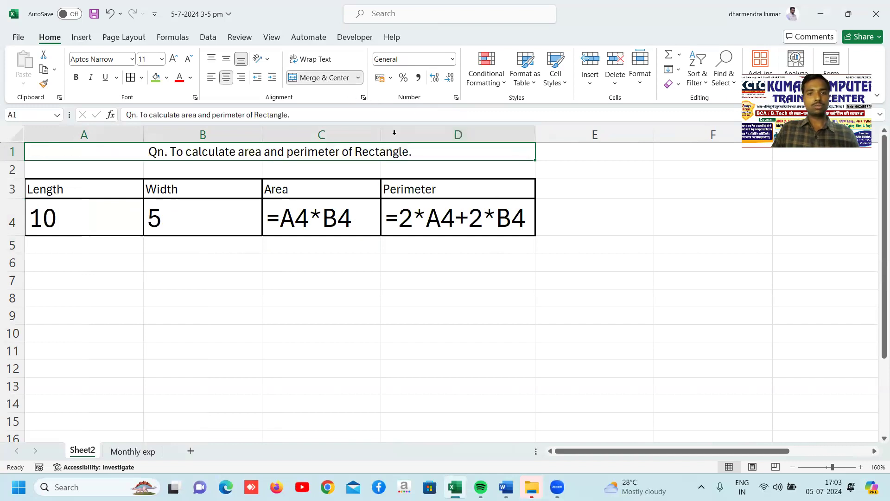
# Enlarge the merged question title in row 1, trying font size 22 and settling on 18
pyautogui.click(146, 59)
pyautogui.write('22')
pyautogui.press('Return')
pyautogui.click(146, 59)
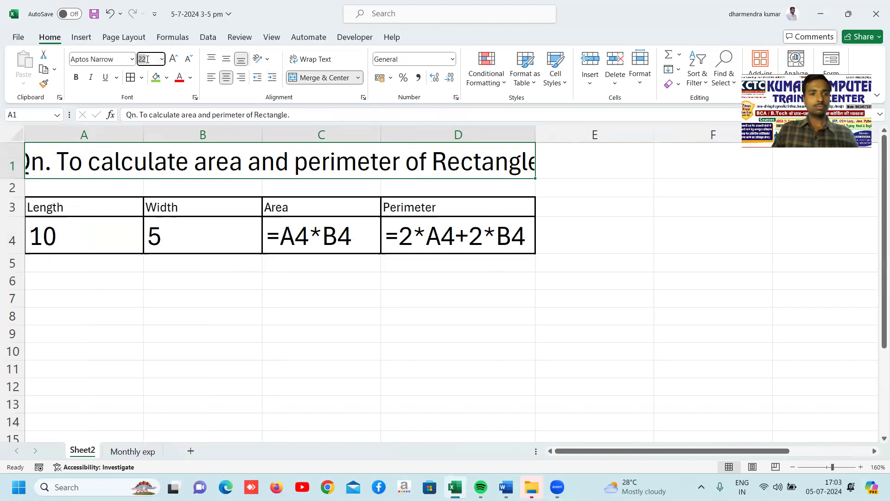
pyautogui.write('18')
pyautogui.press('Return')
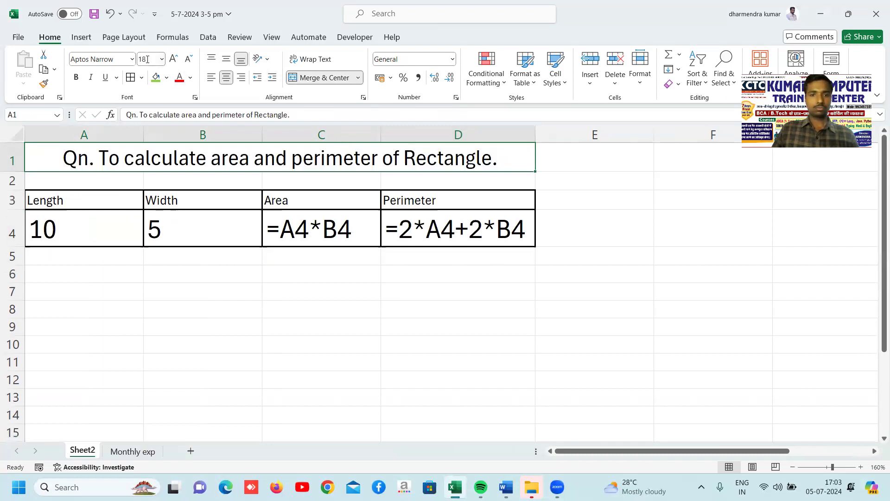
pyautogui.click(431, 319)
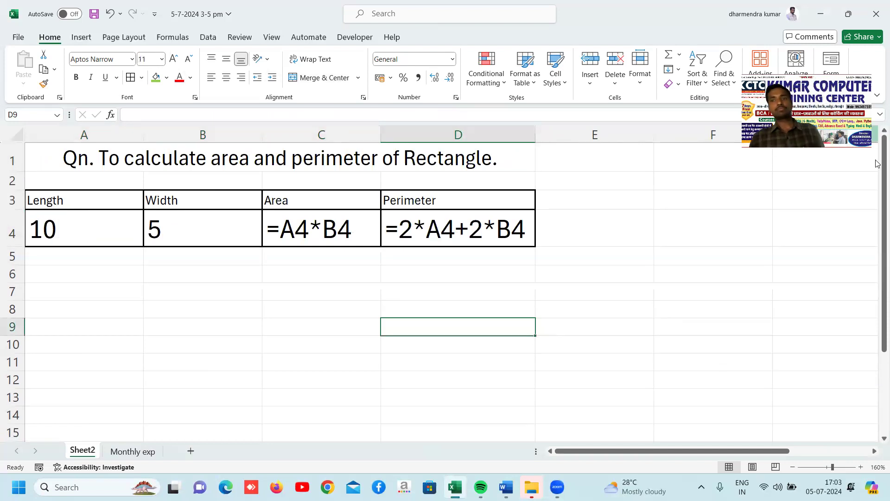
pyautogui.click(793, 26)
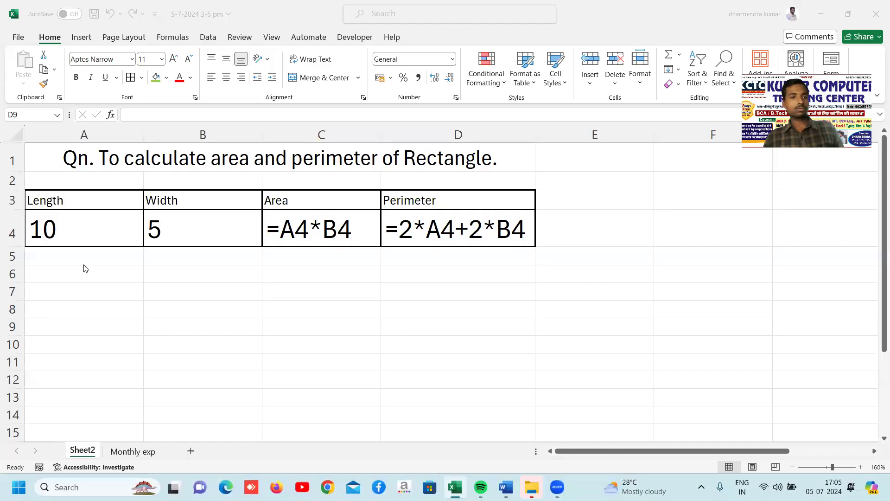
pyautogui.click(85, 200)
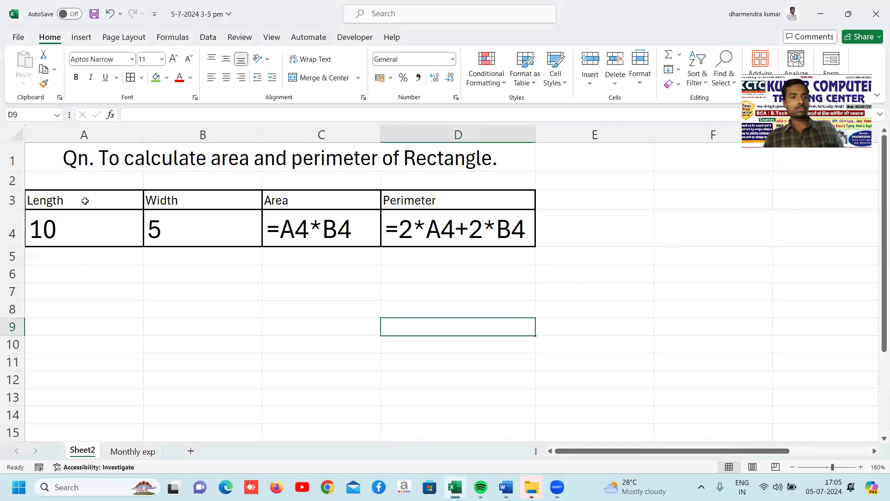
pyautogui.click(71, 269)
# Copy the merged rectangle question title from A1 into A7
pyautogui.click(109, 163)
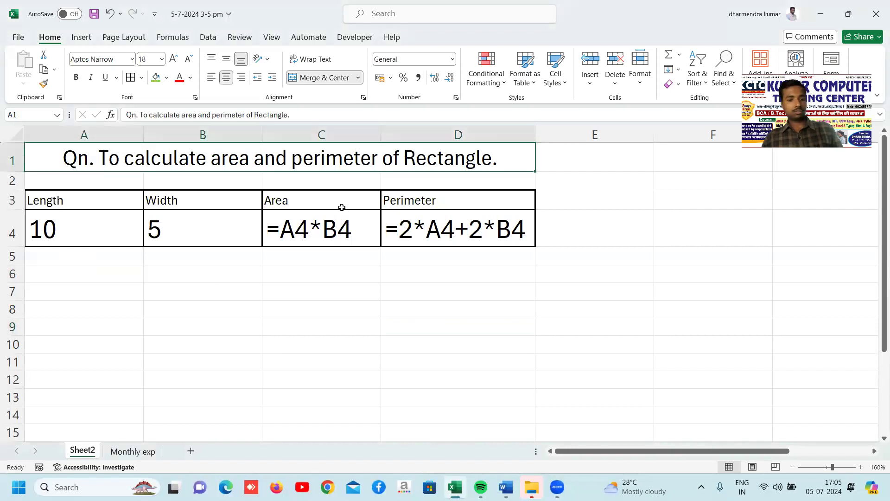
pyautogui.hotkey('ctrl', 'c')
pyautogui.click(81, 284)
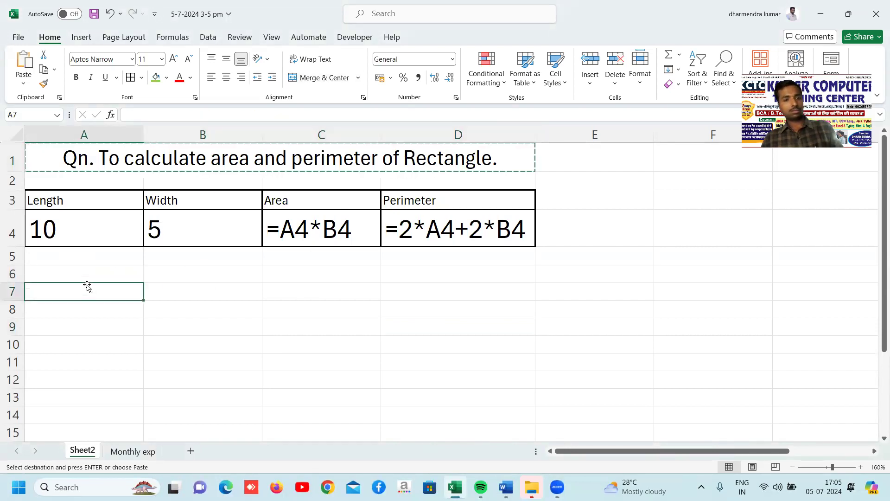
pyautogui.hotkey('ctrl', 'v')
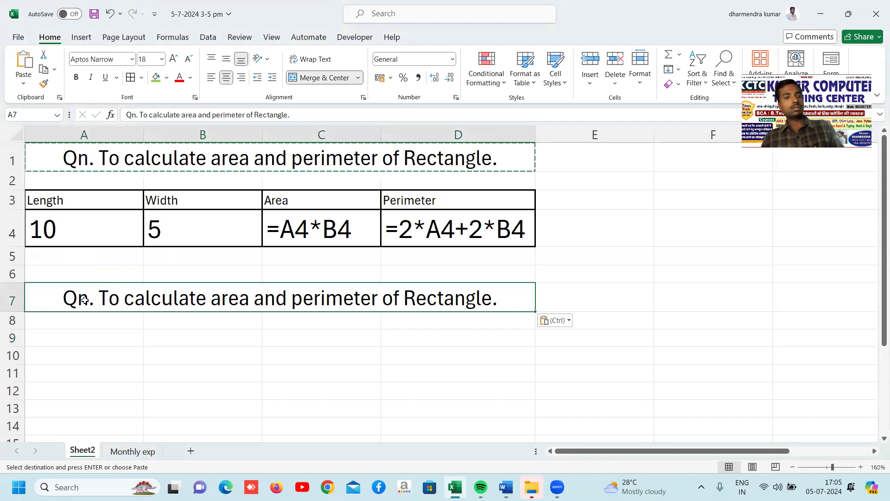
# Edit the copied title in A7 to read "Qn. To calculate area and perimeter of circle"
pyautogui.doubleClick(88, 290)
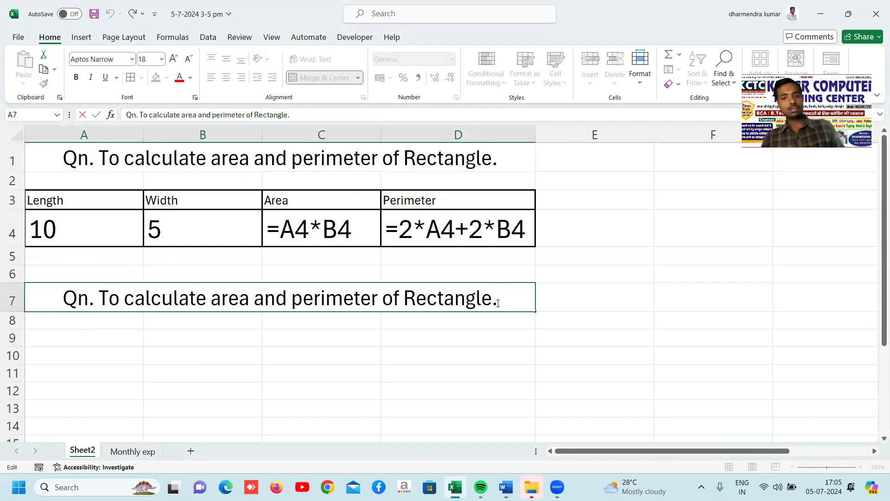
pyautogui.press('BackSpace')
pyautogui.press('BackSpace')
pyautogui.press('BackSpace')
pyautogui.press('BackSpace')
pyautogui.press('BackSpace')
pyautogui.press('BackSpace')
pyautogui.press('BackSpace')
pyautogui.press('BackSpace')
pyautogui.press('BackSpace')
pyautogui.press('BackSpace')
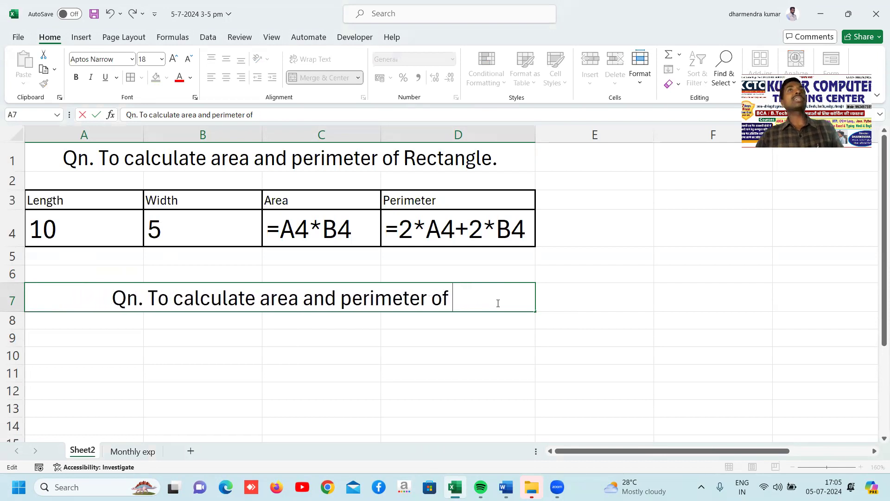
pyautogui.write('circle')
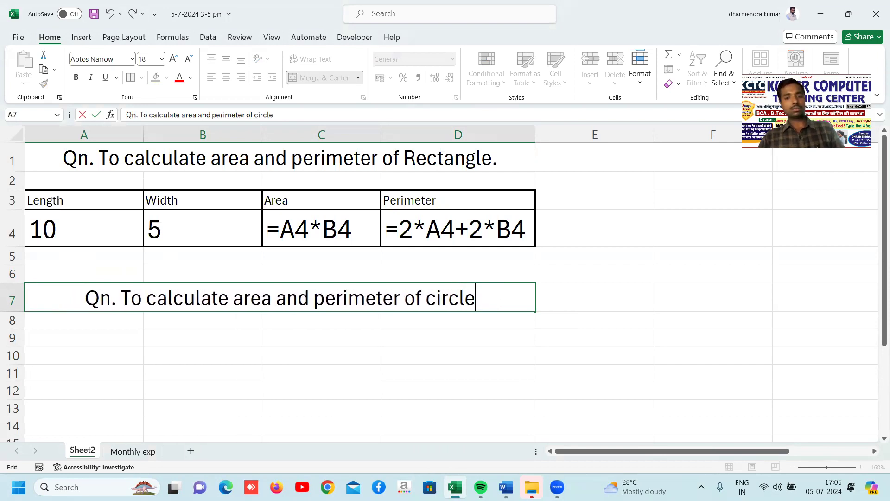
pyautogui.press('Return')
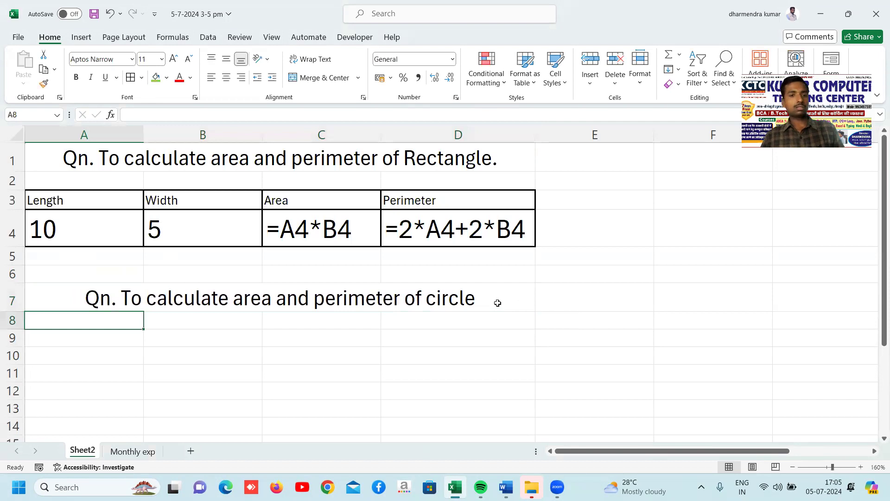
pyautogui.click(420, 374)
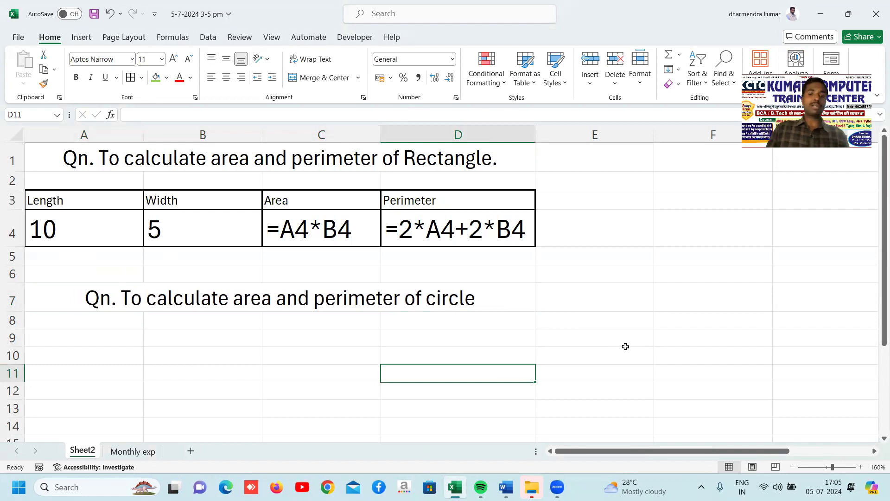
pyautogui.press('Left')
pyautogui.press('Left')
pyautogui.press('Left')
pyautogui.press('Up')
pyautogui.press('Up')
pyautogui.press('Up')
pyautogui.press('Up')
pyautogui.press('Up')
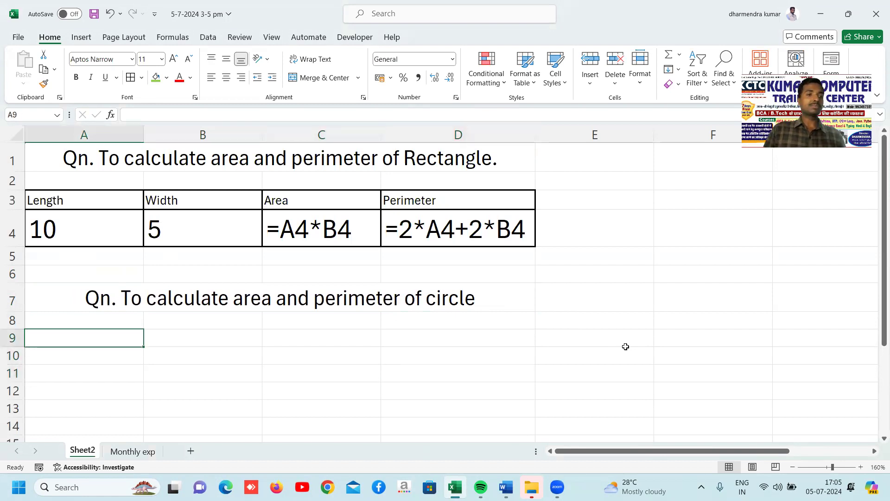
pyautogui.press('Down')
pyautogui.press('Down')
pyautogui.press('Down')
pyautogui.press('Down')
pyautogui.press('Up')
pyautogui.press('Up')
pyautogui.press('Up')
pyautogui.press('Up')
pyautogui.press('Up')
pyautogui.press('Up')
pyautogui.press('Up')
pyautogui.press('Up')
pyautogui.press('Down')
pyautogui.hotkey('shift', 'Right')
pyautogui.hotkey('shift', 'Right')
pyautogui.hotkey('shift', 'Right')
pyautogui.hotkey('shift', 'Down')
pyautogui.hotkey('shift', 'Down')
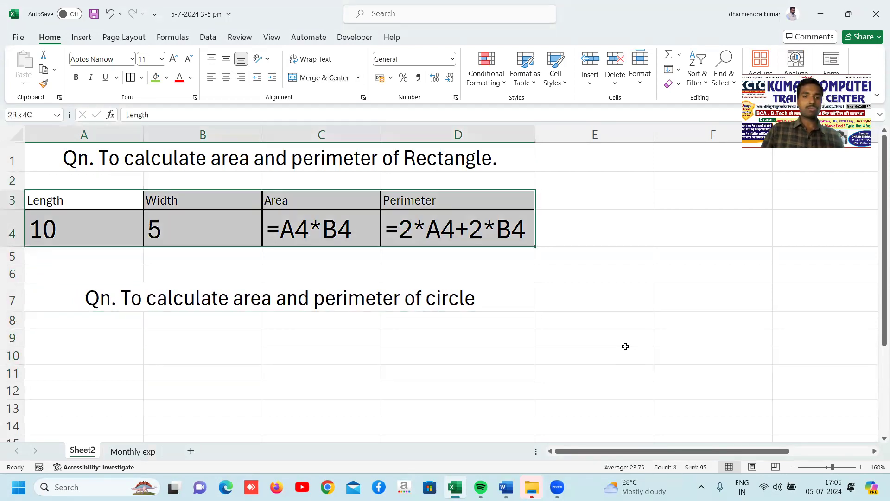
pyautogui.hotkey('shift', 'Up')
pyautogui.hotkey('shift', 'Up')
pyautogui.press('Up')
# Enter the circle table headings Radius, Area and perimeter in cells A9, B9 and C9
pyautogui.press('Down')
pyautogui.press('Down')
pyautogui.press('Down')
pyautogui.press('Down')
pyautogui.press('Down')
pyautogui.press('Down')
pyautogui.press('Down')
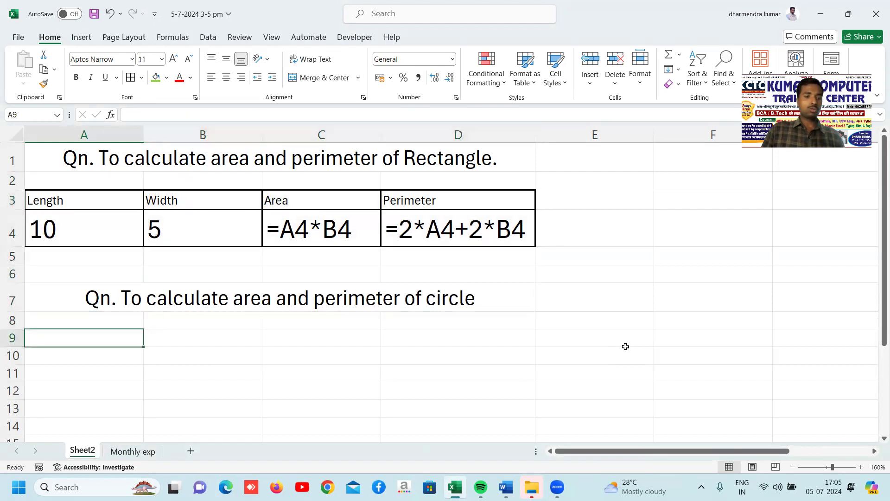
pyautogui.write('Rad')
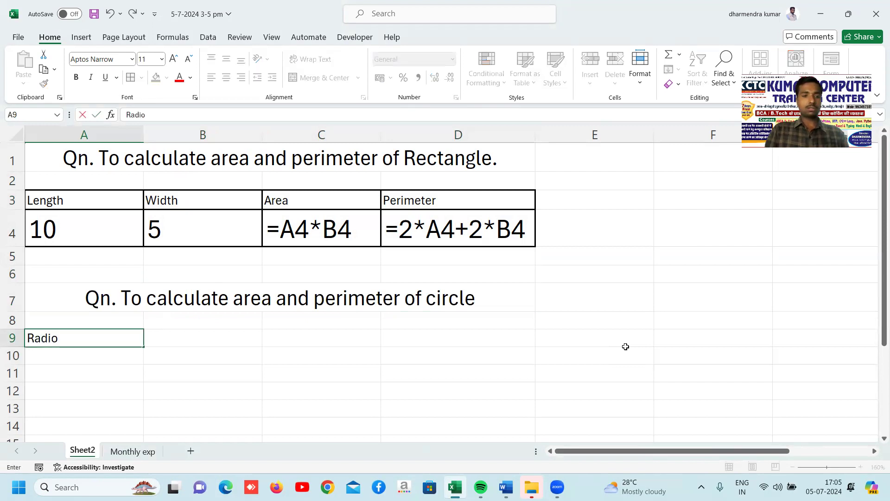
pyautogui.write('ius')
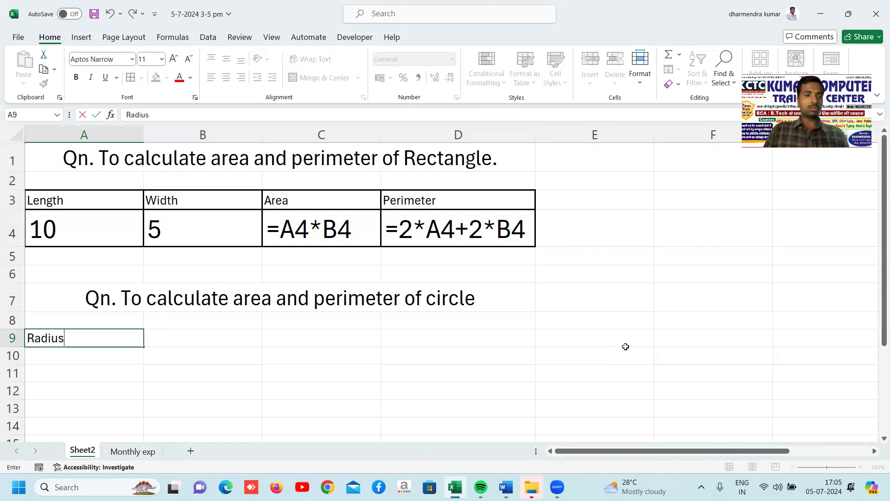
pyautogui.press('Tab')
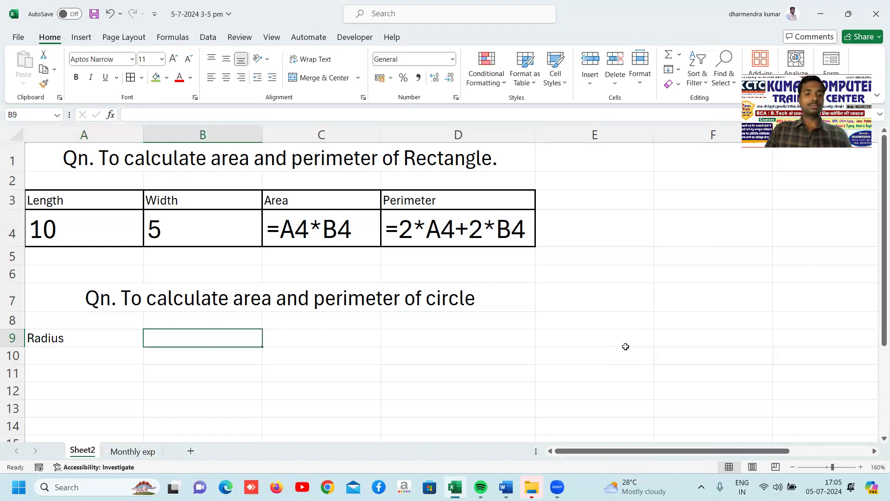
pyautogui.write('Area')
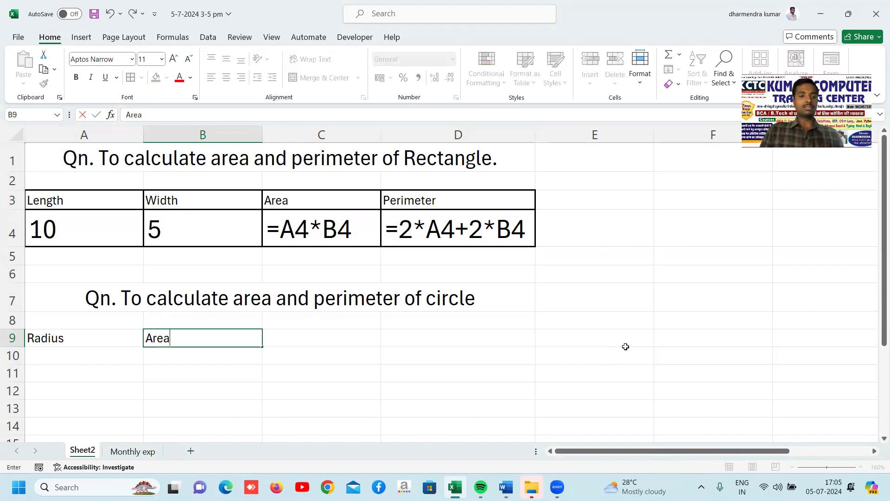
pyautogui.press('Tab')
pyautogui.write('perime')
pyautogui.press('Return')
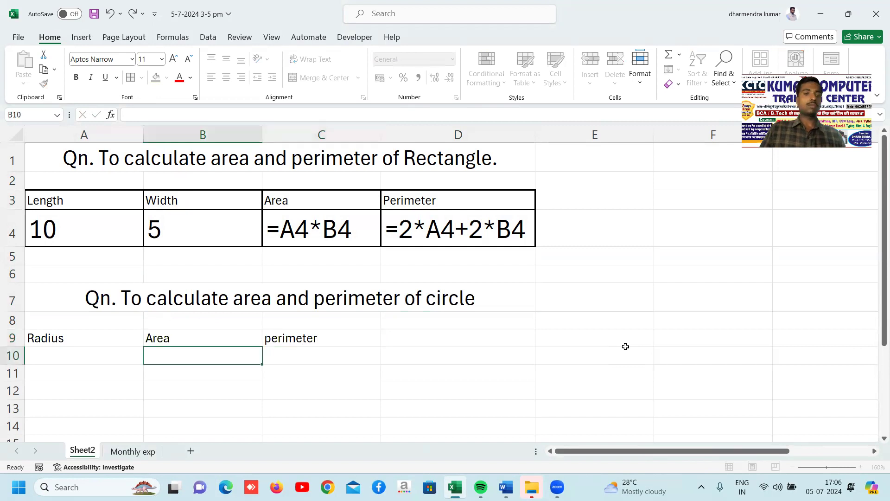
# Select the circle table range A9:C10 and open its font size for editing
pyautogui.click(53, 335)
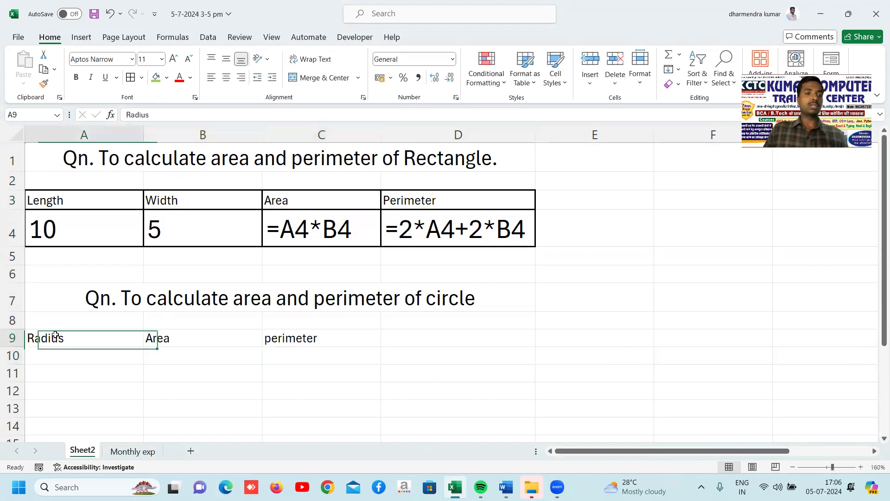
pyautogui.moveTo(93, 338); pyautogui.dragTo(332, 357)
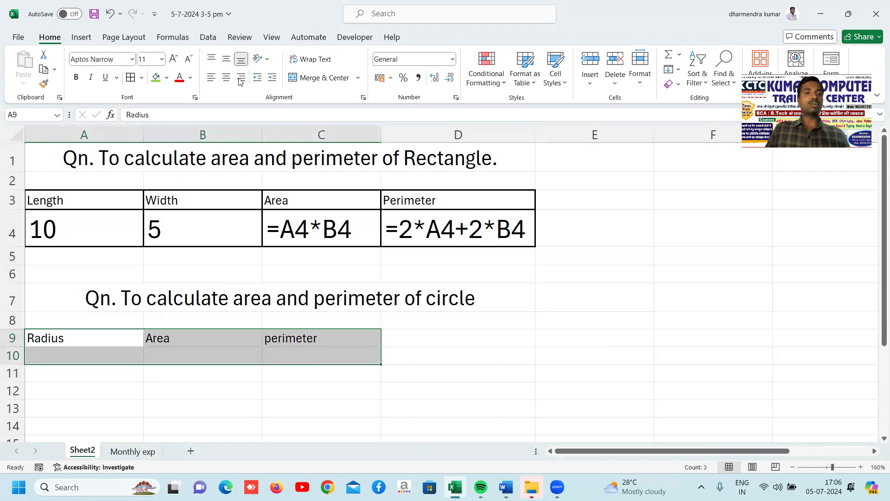
pyautogui.click(145, 61)
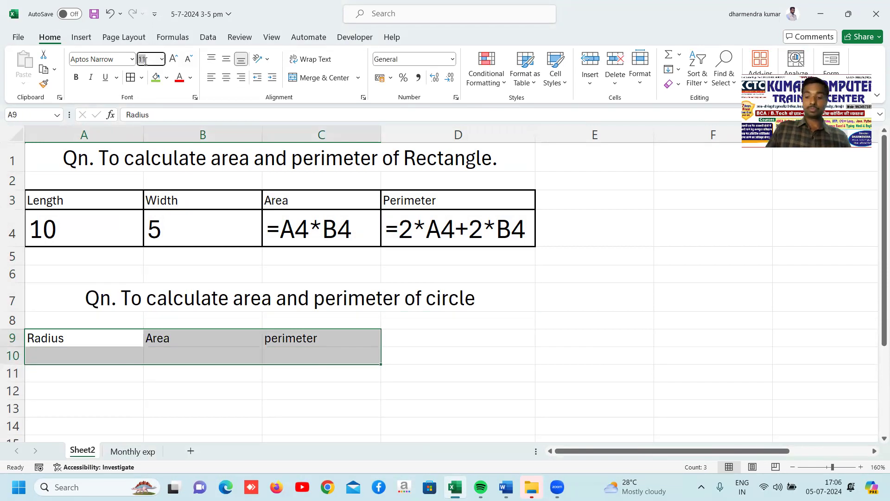
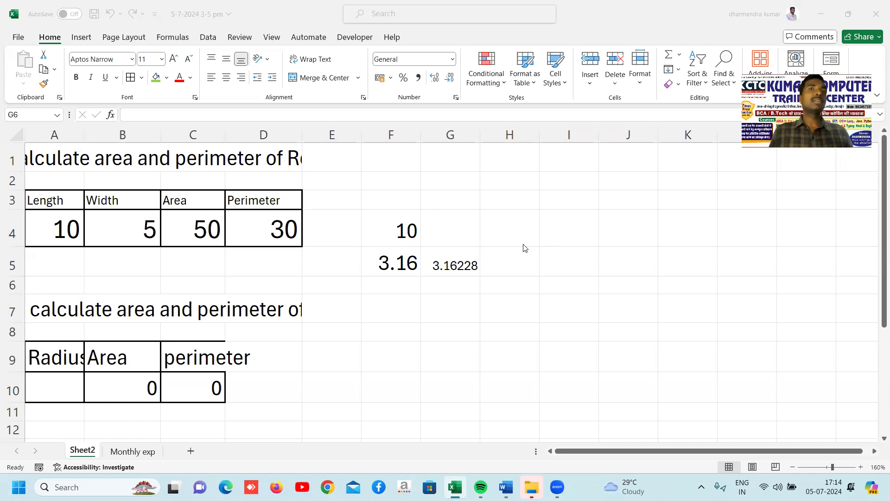
# Check the square root formulas in F5 and G5 by displaying the sheet's formulas, and switch back to results
pyautogui.click(436, 260)
pyautogui.click(438, 260)
pyautogui.click(415, 259)
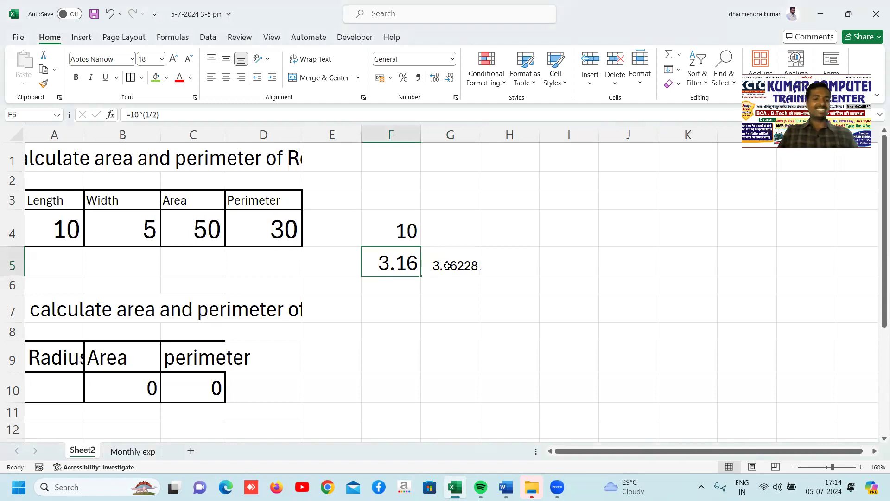
pyautogui.hotkey('ctrl', '`')
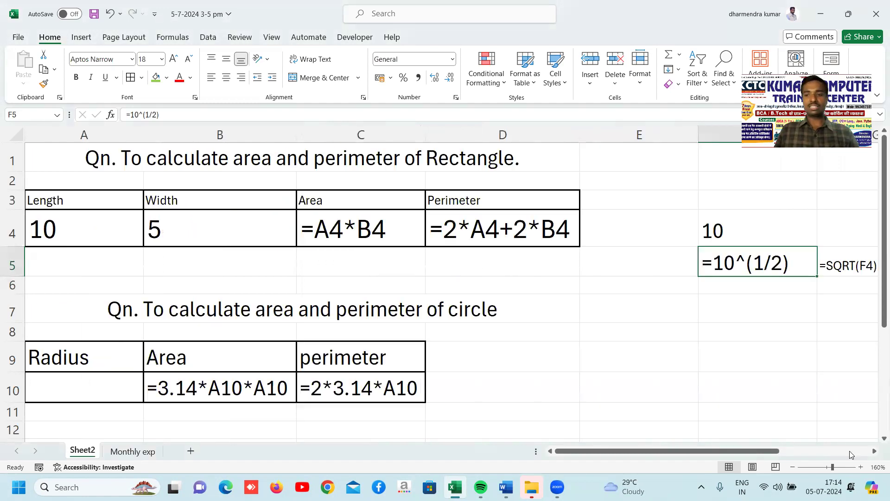
pyautogui.hotkey('ctrl', '`')
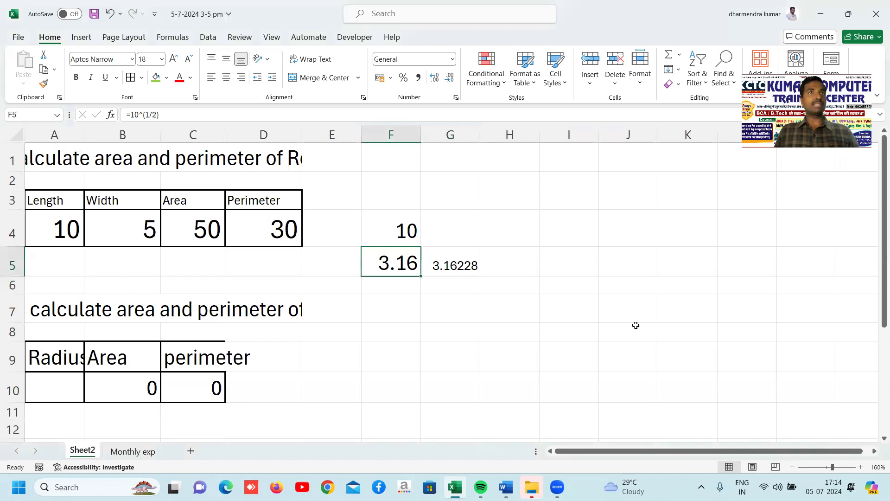
# Clear the square root example from cells F4:G5
pyautogui.moveTo(387, 225); pyautogui.dragTo(468, 257)
pyautogui.press('Delete')
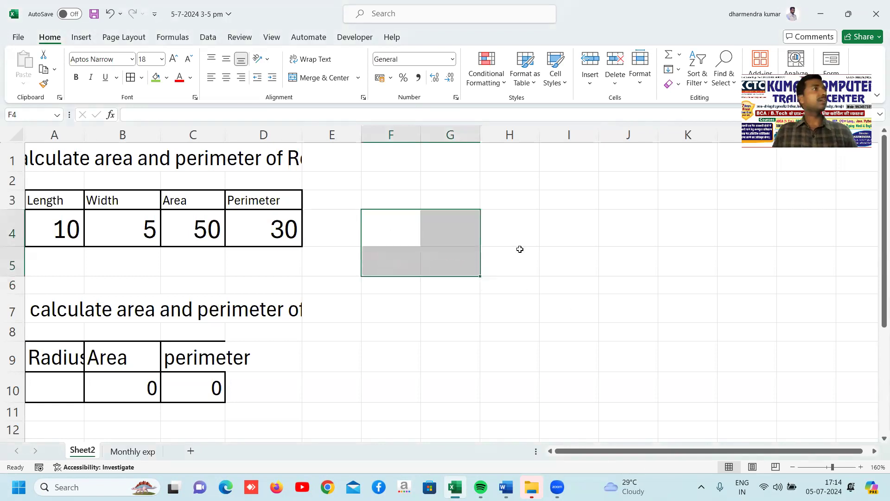
pyautogui.click(535, 241)
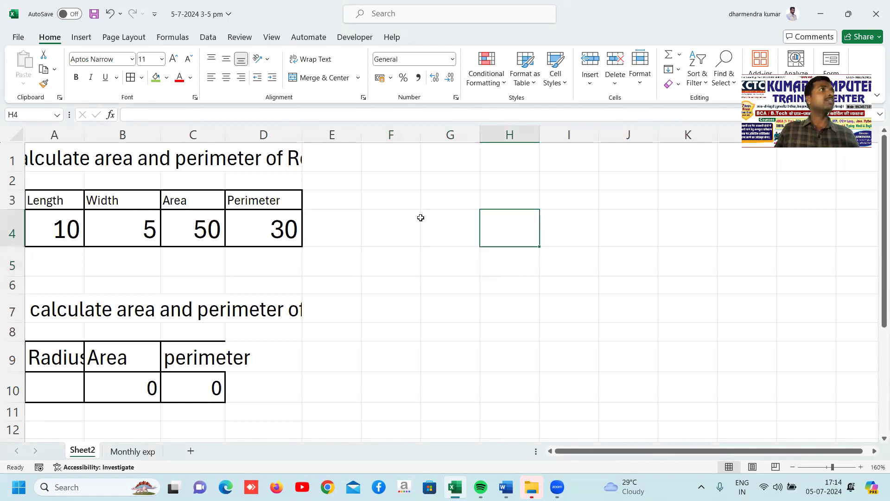
# Enter the heading "To calculate square root of given number" in cell G3
pyautogui.click(440, 200)
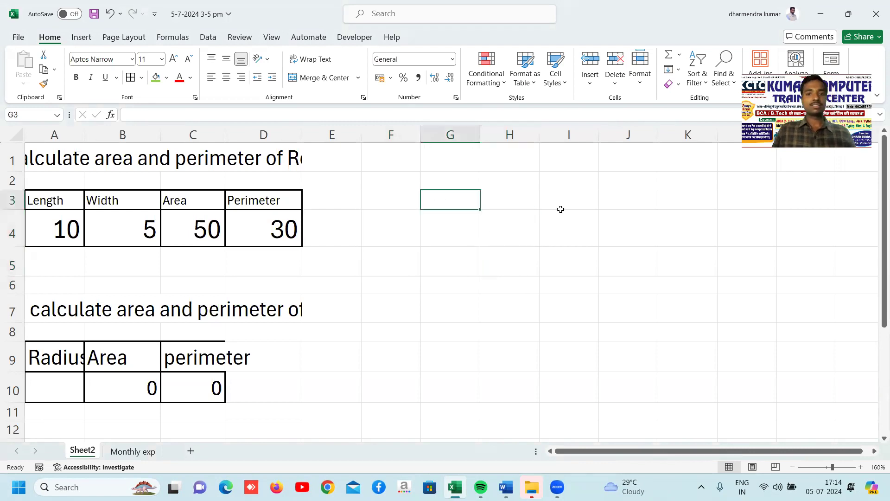
pyautogui.write('Tot')
pyautogui.press('BackSpace')
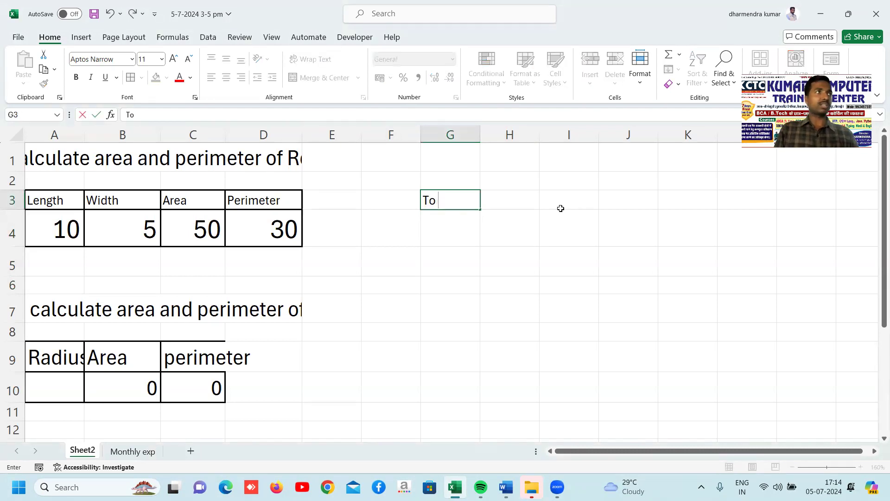
pyautogui.write('ca')
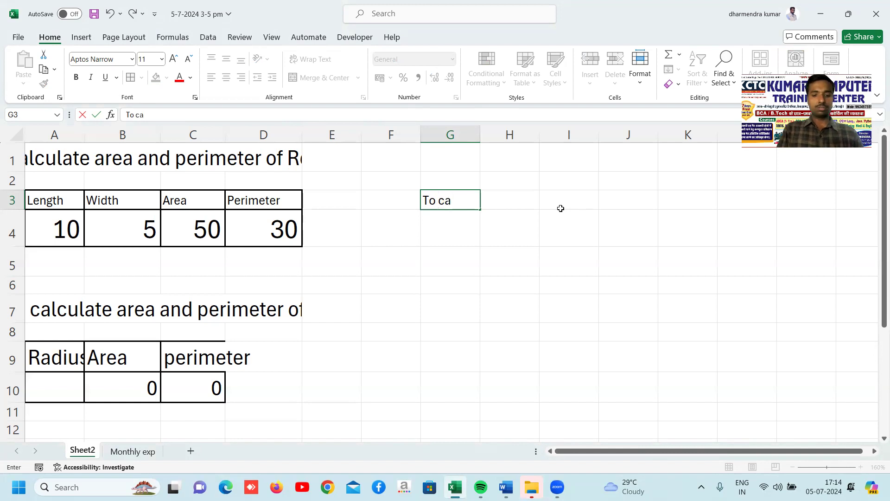
pyautogui.write('lculate square root')
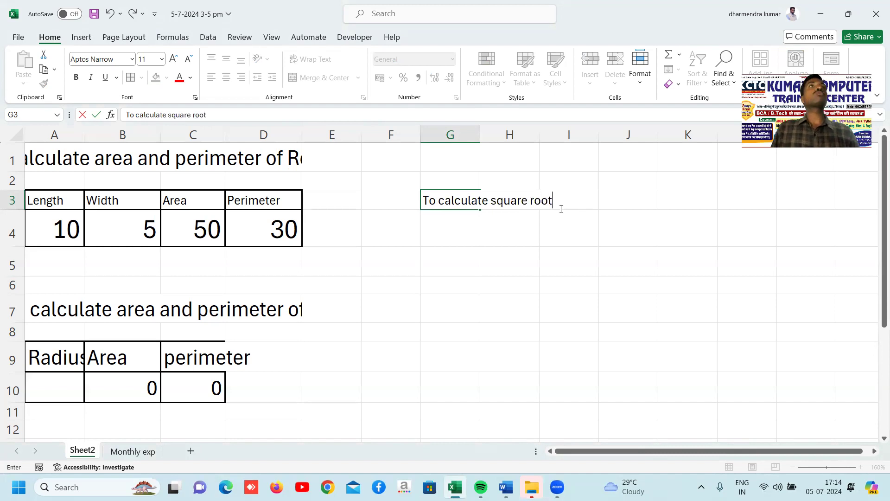
pyautogui.write(' of ')
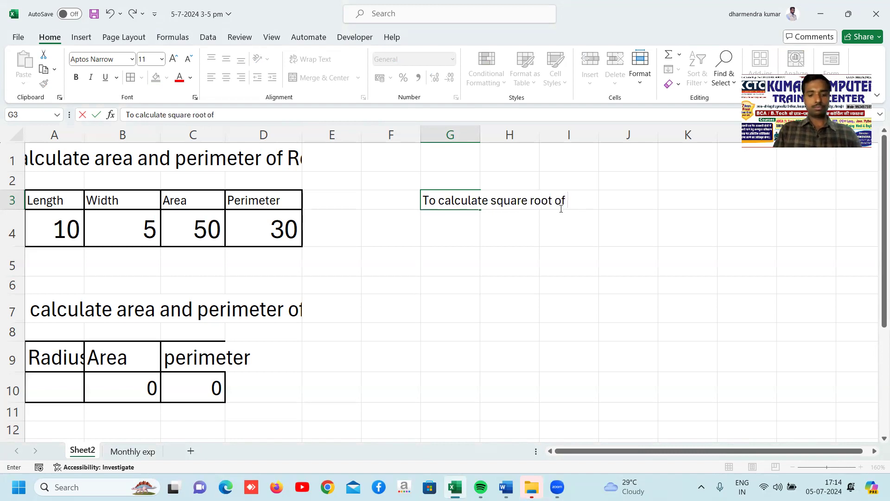
pyautogui.write('given number')
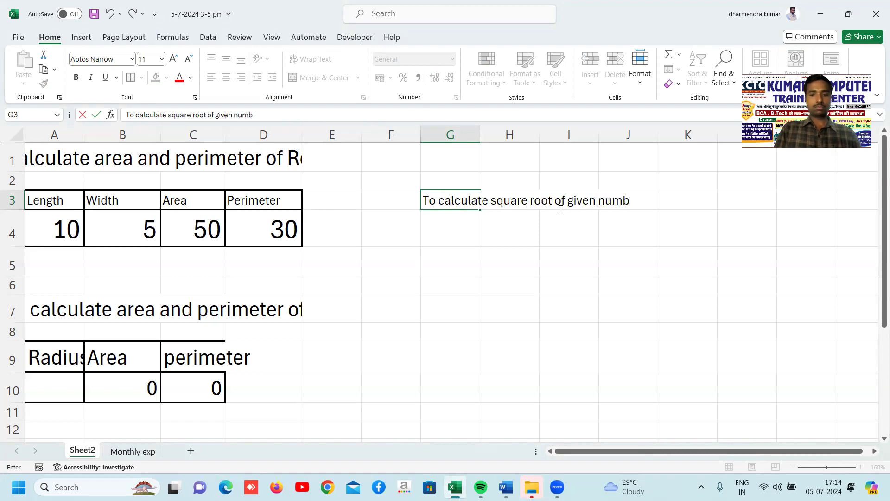
pyautogui.press('Return')
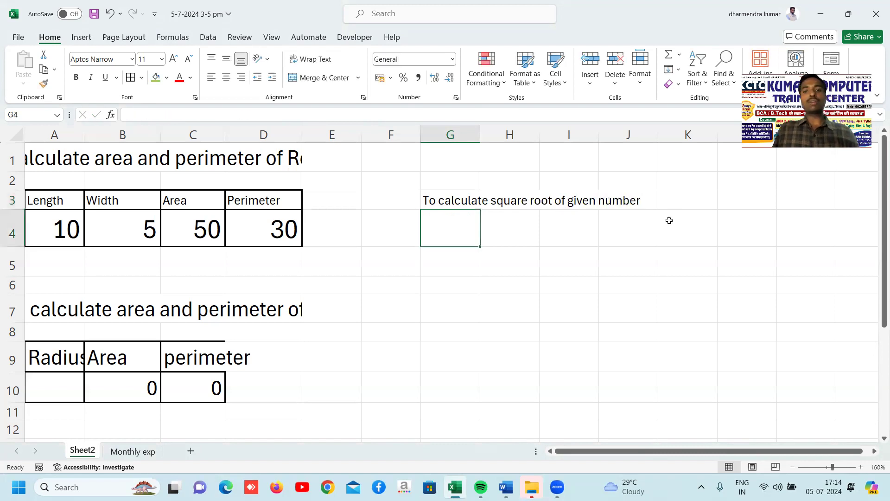
# Set the font size of the square root heading in G3 to 20
pyautogui.click(436, 198)
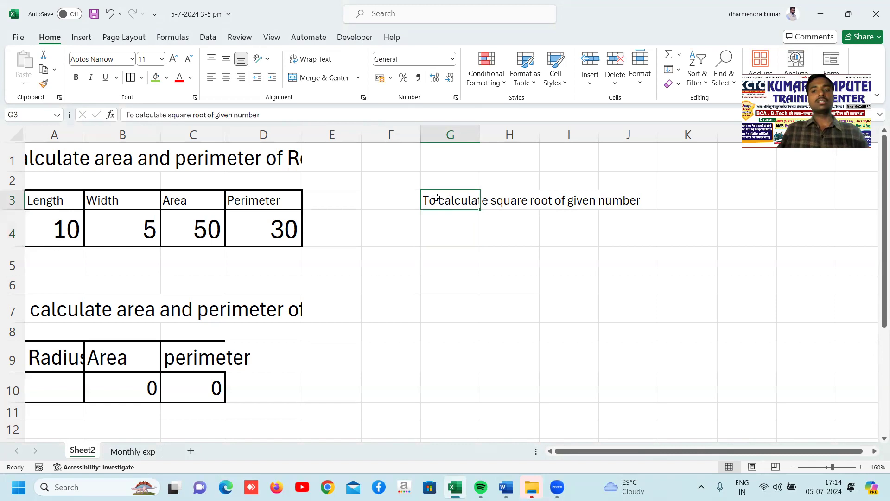
pyautogui.click(147, 56)
pyautogui.write('20')
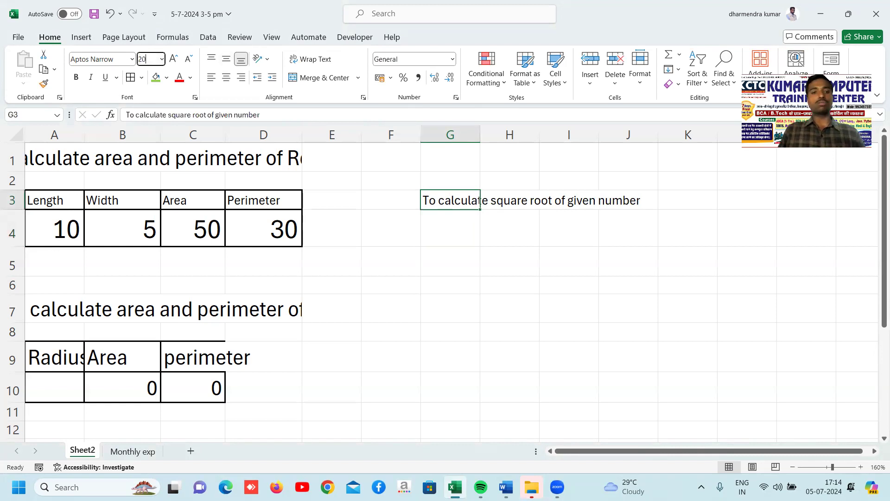
pyautogui.press('Return')
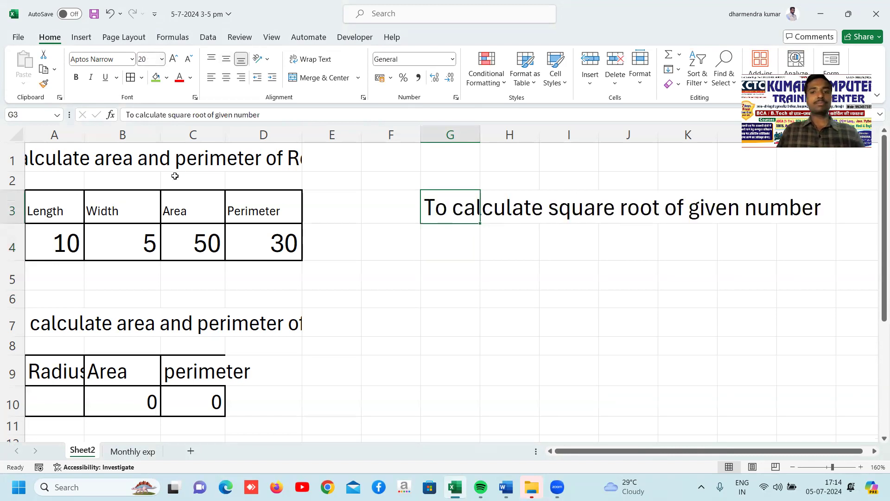
# Enter the labels Number in F4 and result in F5, and widen column F to fit them
pyautogui.click(450, 248)
pyautogui.click(397, 249)
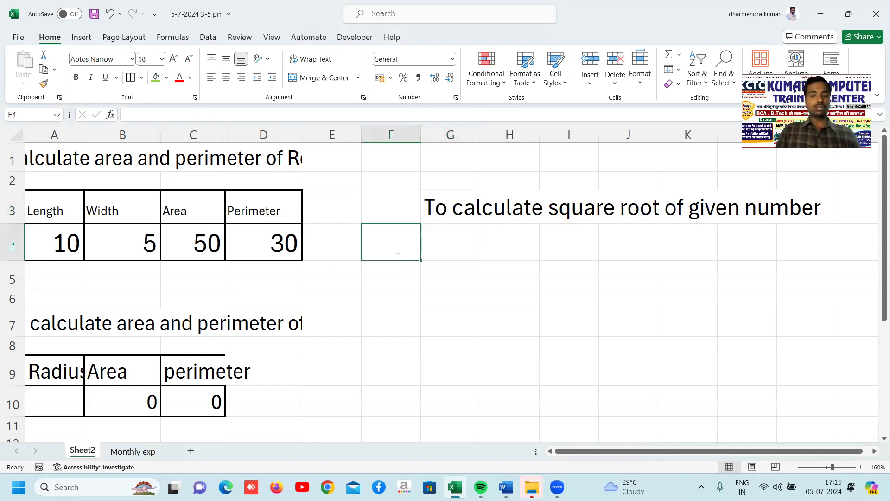
pyautogui.write('Number')
pyautogui.press('Return')
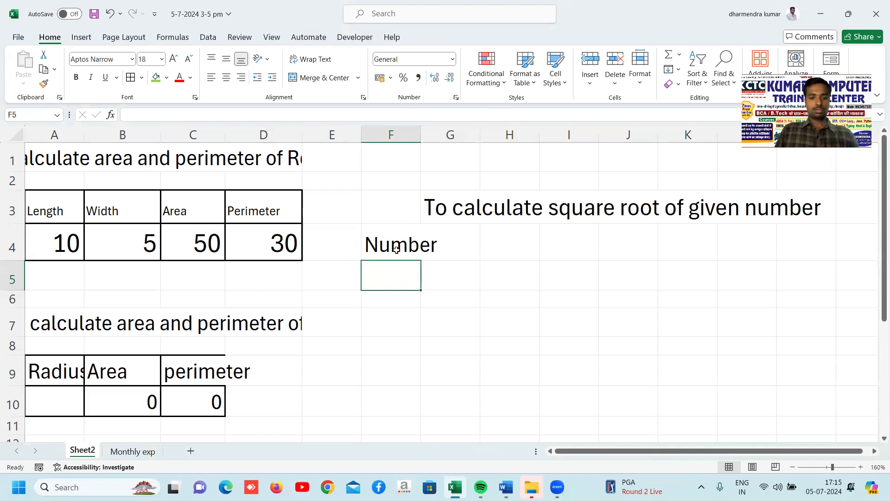
pyautogui.write('result')
pyautogui.press('Return')
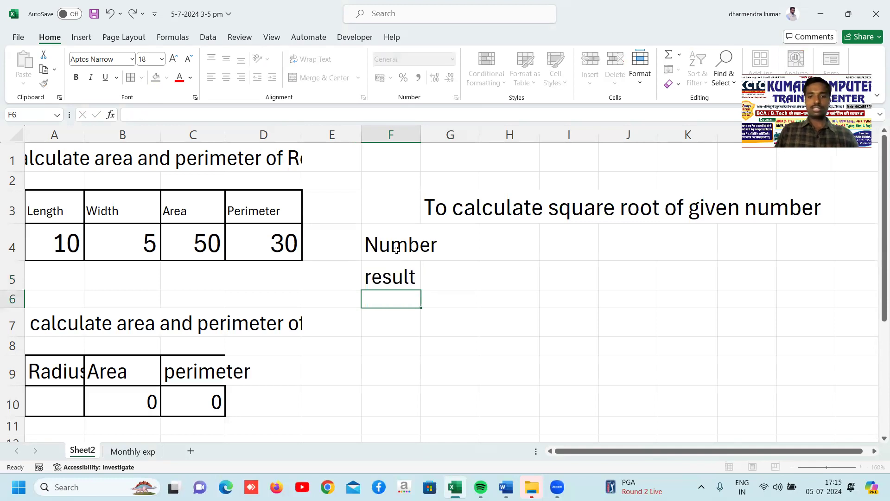
pyautogui.press('Up')
pyautogui.press('Right')
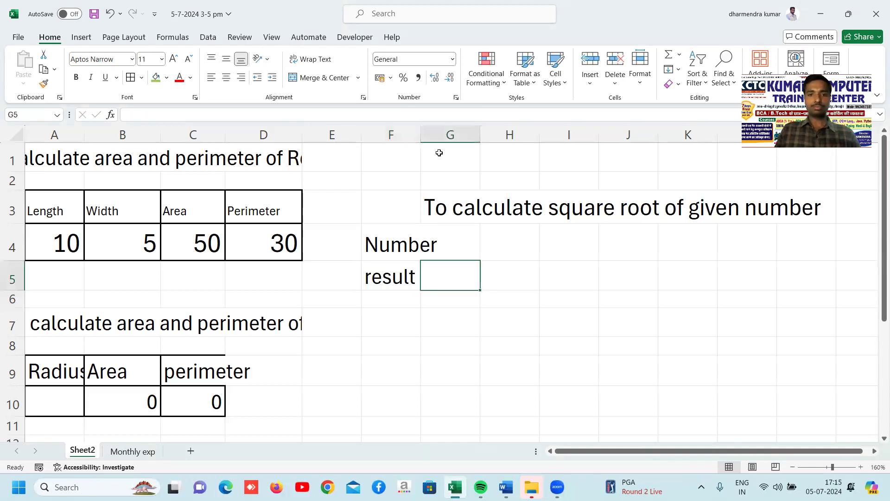
pyautogui.moveTo(421, 138); pyautogui.dragTo(438, 138)
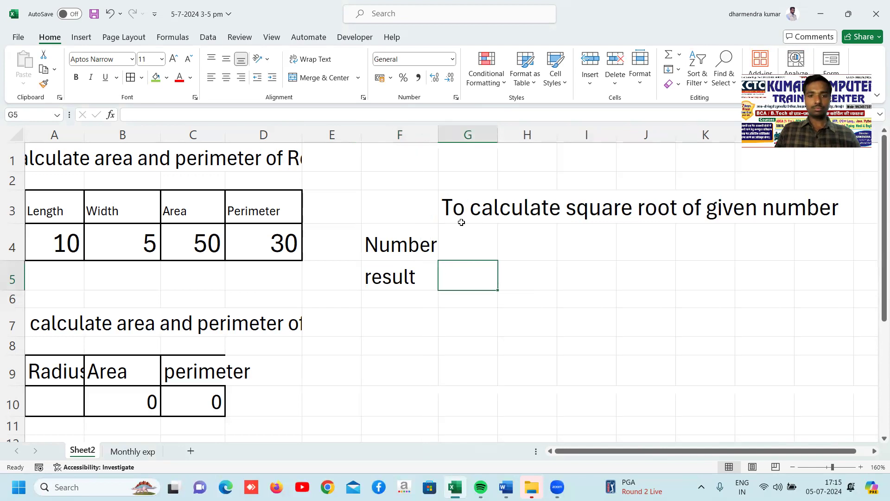
# Apply the custom number format 0 " sqrt" to cell G4
pyautogui.click(477, 253)
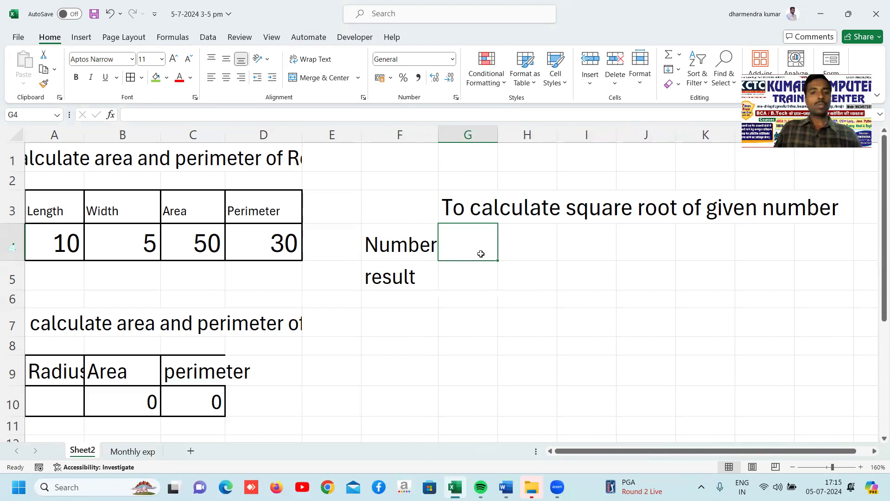
pyautogui.click(451, 59)
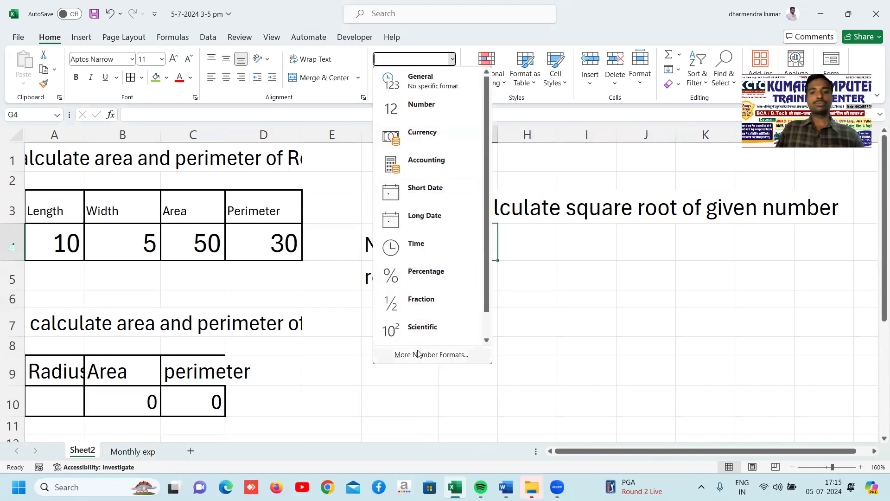
pyautogui.click(431, 357)
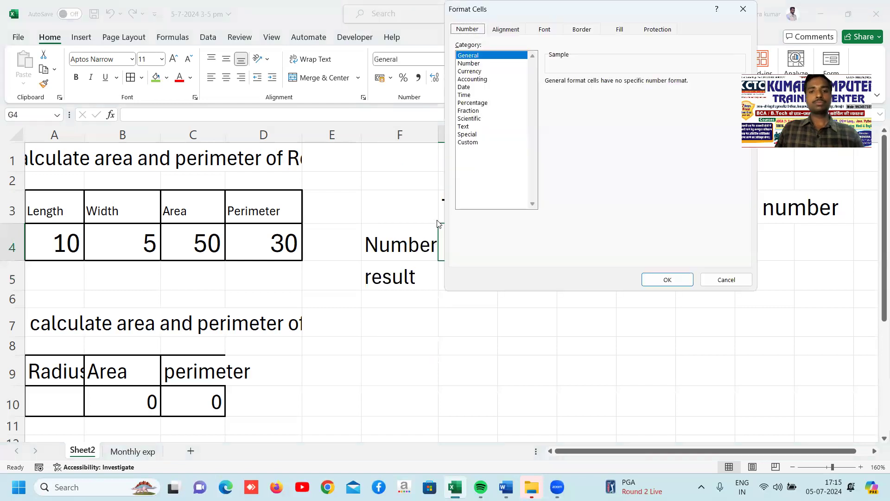
pyautogui.click(483, 143)
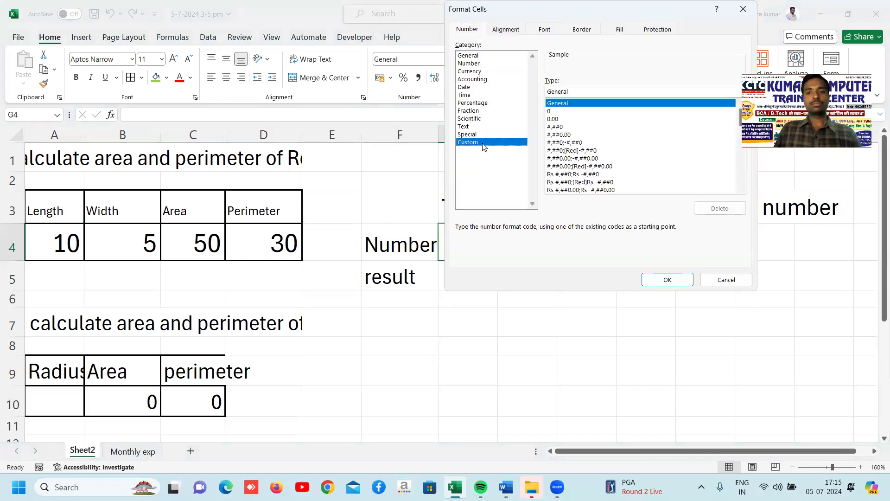
pyautogui.click(567, 111)
pyautogui.click(580, 92)
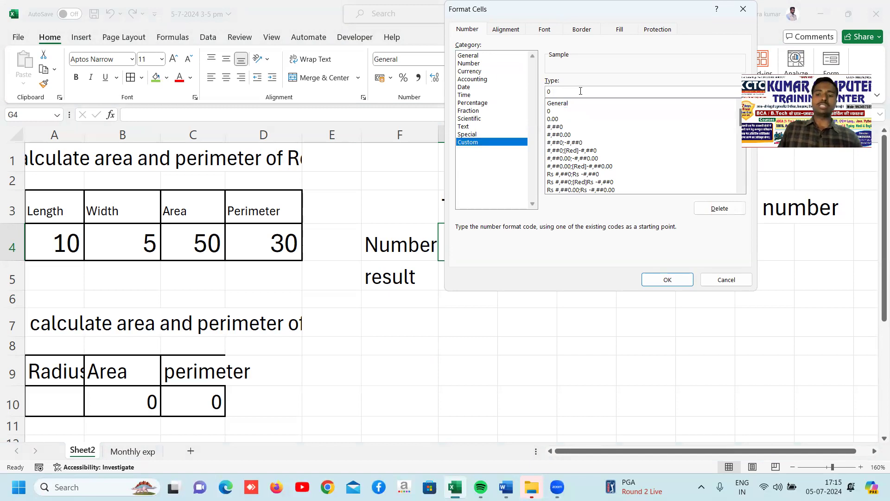
pyautogui.write('" sqrt')
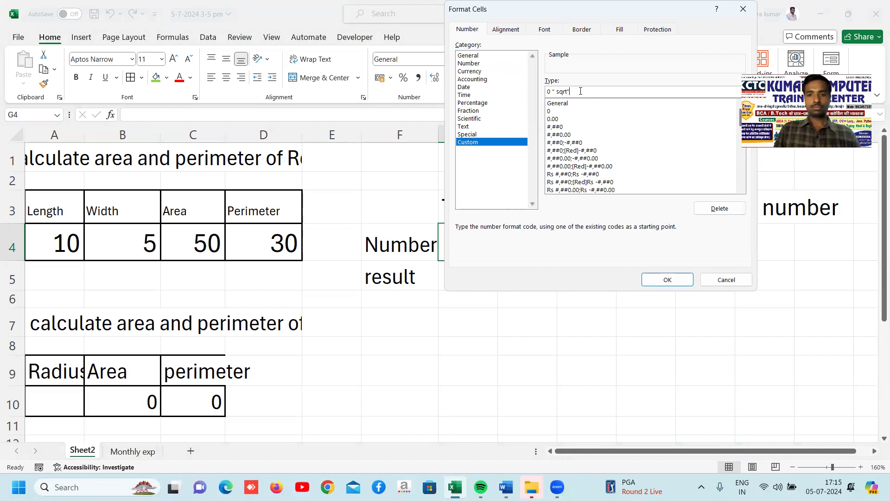
pyautogui.write('"')
pyautogui.click(663, 283)
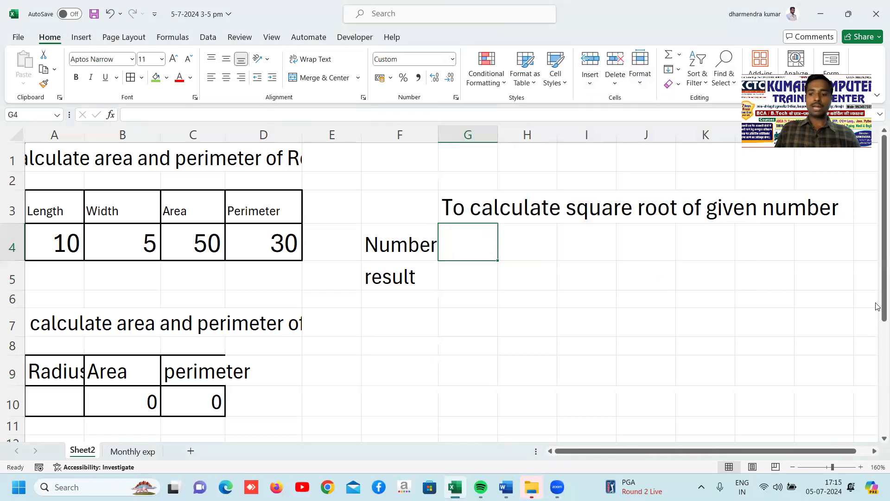
# Enter 5 in G4 and calculate its square root in G5 with the formula =sqrt(G4)
pyautogui.write('5')
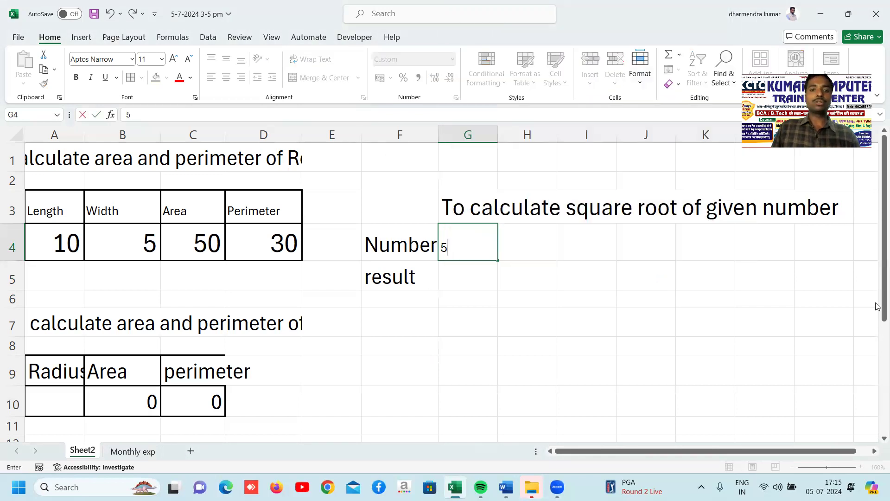
pyautogui.press('Return')
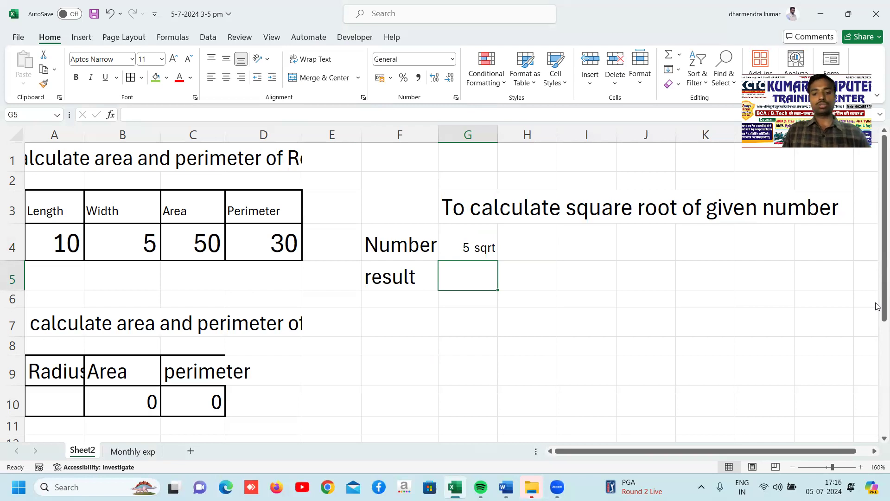
pyautogui.write('=')
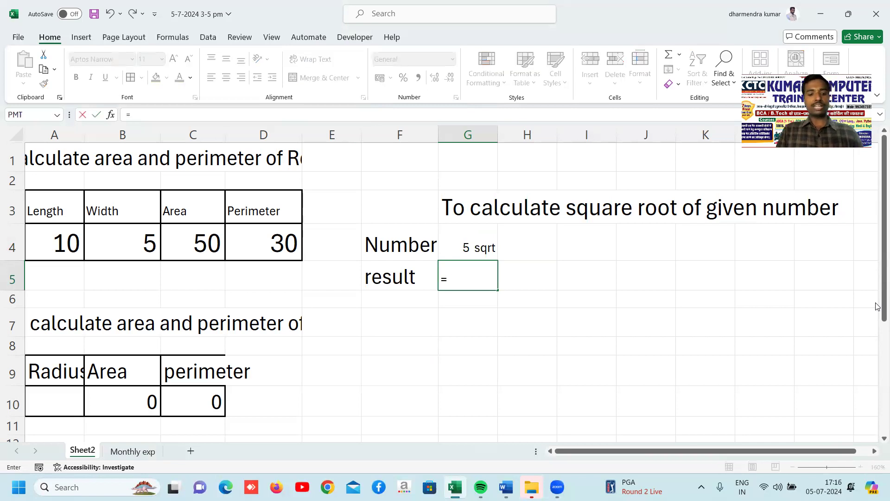
pyautogui.write('sqrt(')
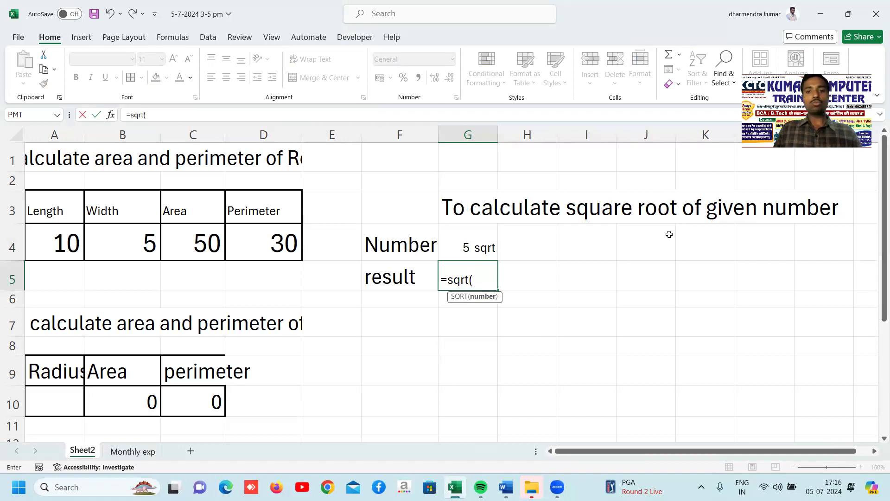
pyautogui.click(444, 240)
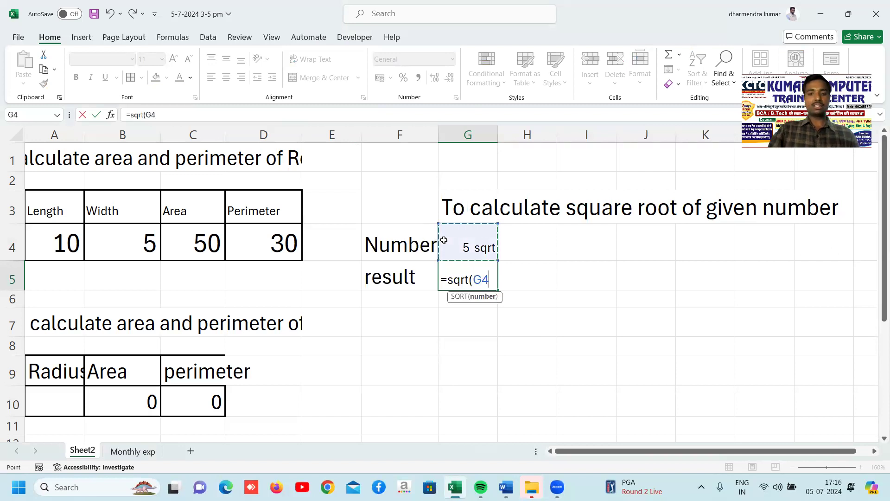
pyautogui.write(')')
pyautogui.press('Return')
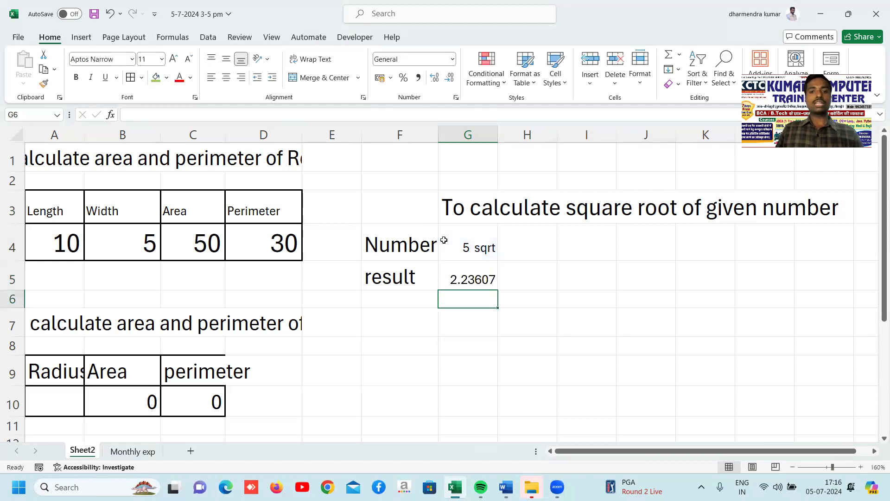
# Set the font size of the number and result cells G4:G5 to 25
pyautogui.moveTo(450, 243); pyautogui.dragTo(466, 277)
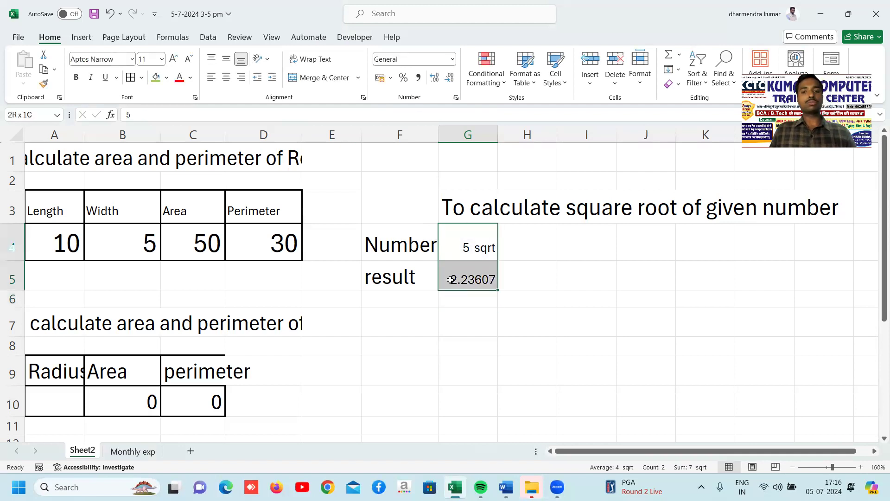
pyautogui.write('25')
pyautogui.press('Return')
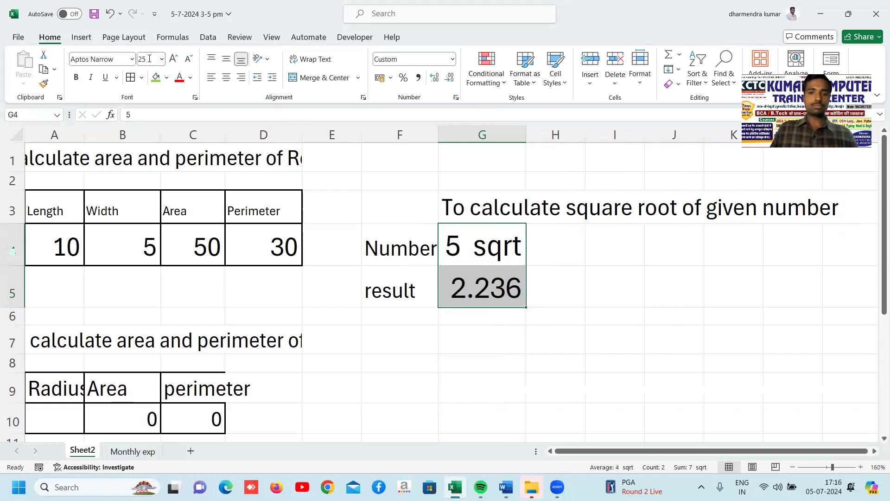
pyautogui.click(723, 306)
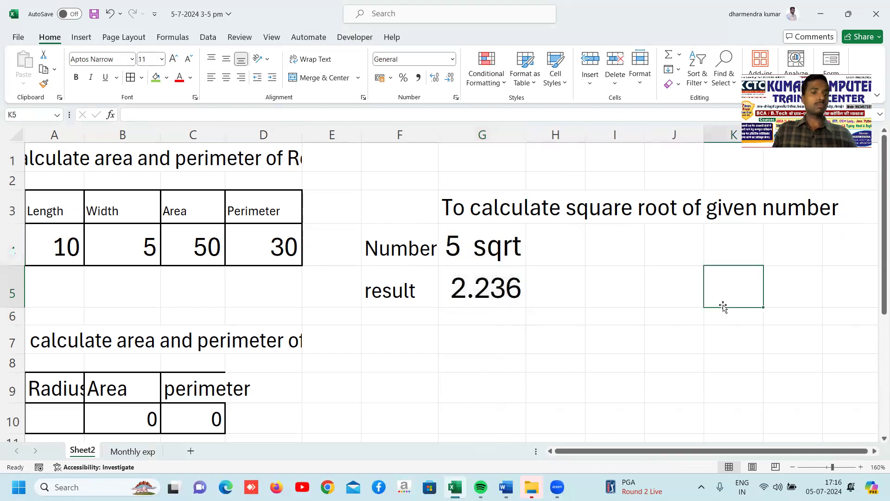
# Display the sheet's formulas and examine the square root formula beside the result label
pyautogui.hotkey('ctrl', '`')
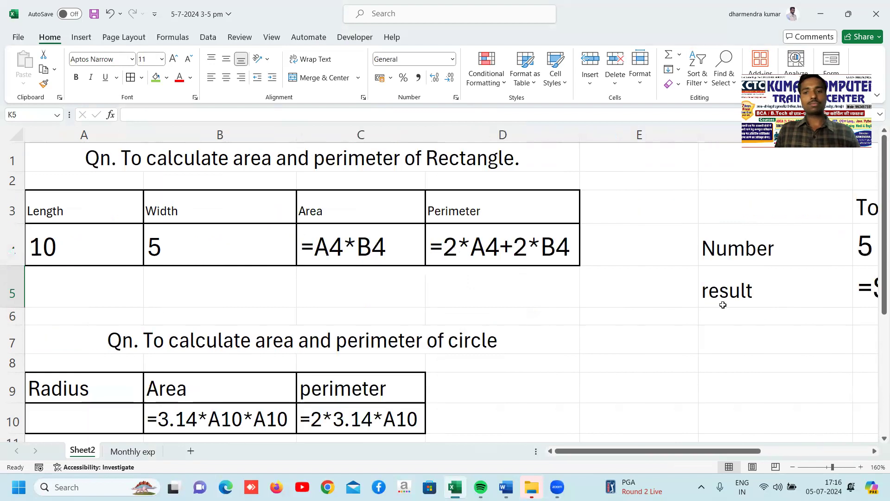
pyautogui.click(875, 451)
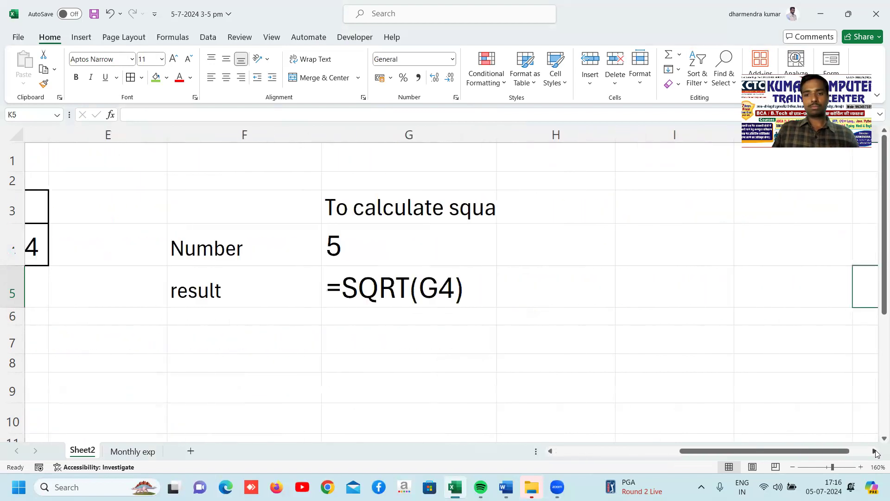
pyautogui.click(218, 345)
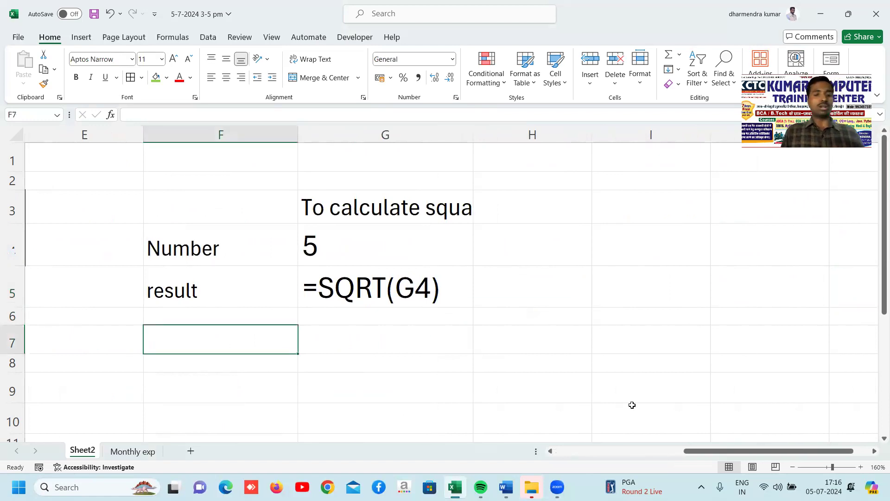
pyautogui.press('Up')
pyautogui.press('Up')
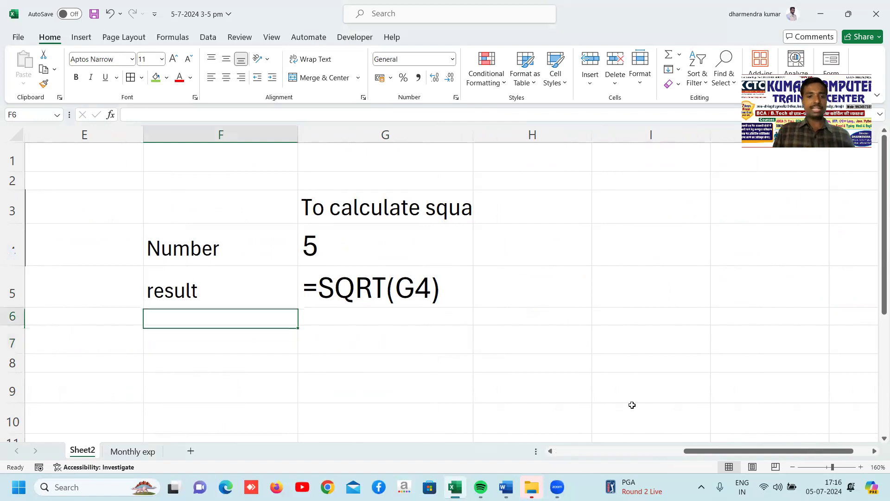
# Change the label in F5 to result1 and enter the label result2 in F8
pyautogui.press('F2')
pyautogui.write('1')
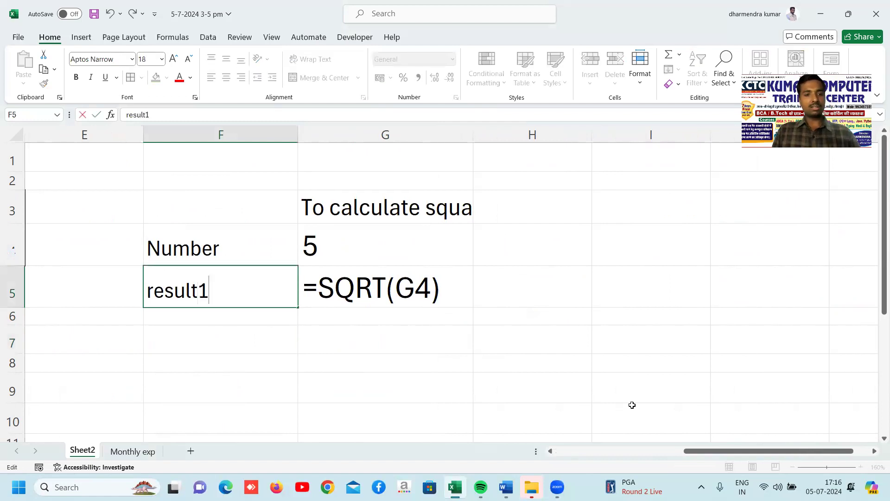
pyautogui.press('Return')
pyautogui.press('Down')
pyautogui.press('Down')
pyautogui.write('result2')
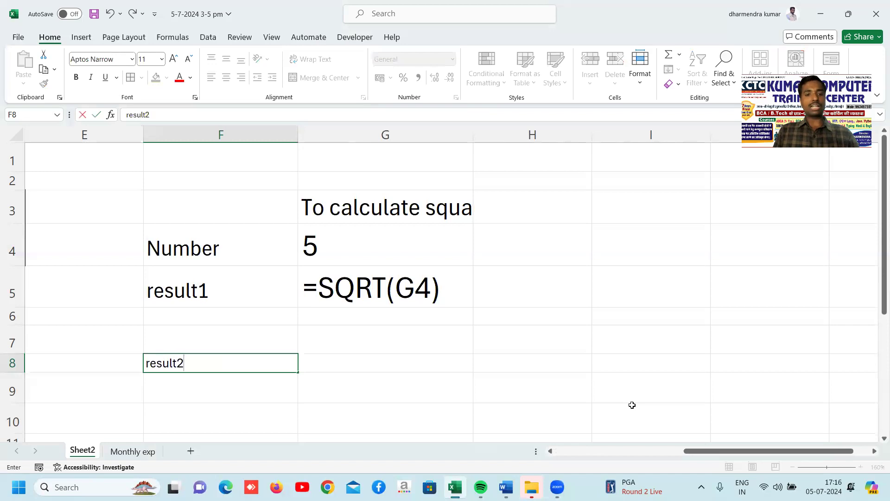
pyautogui.press('Tab')
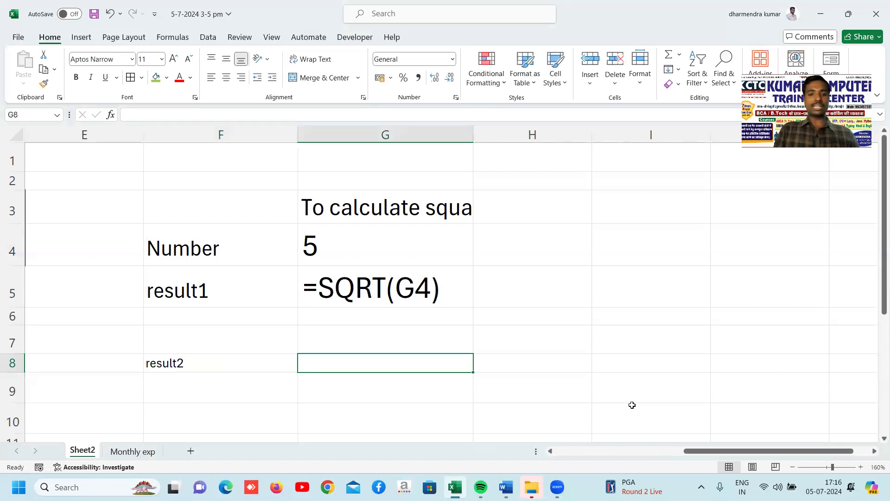
# Calculate the square root of the number in G8 with the exponent formula =G4^(1/2)
pyautogui.write('=')
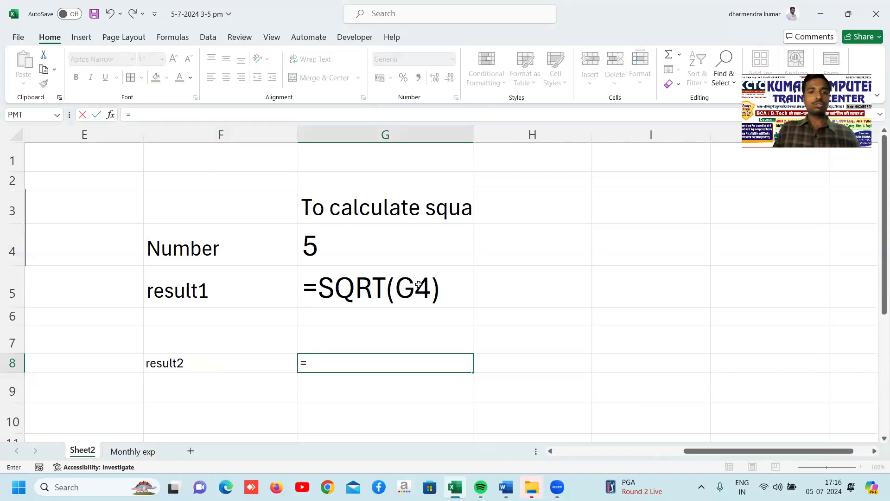
pyautogui.click(343, 259)
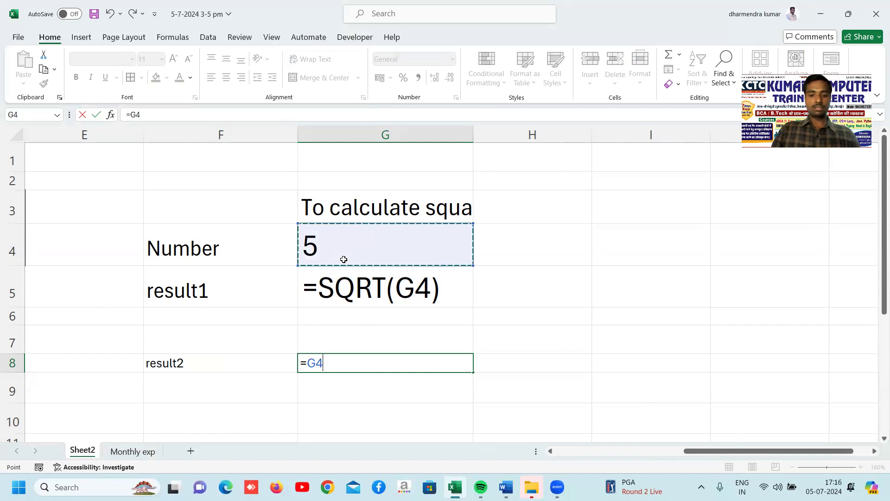
pyautogui.write('^(1/2')
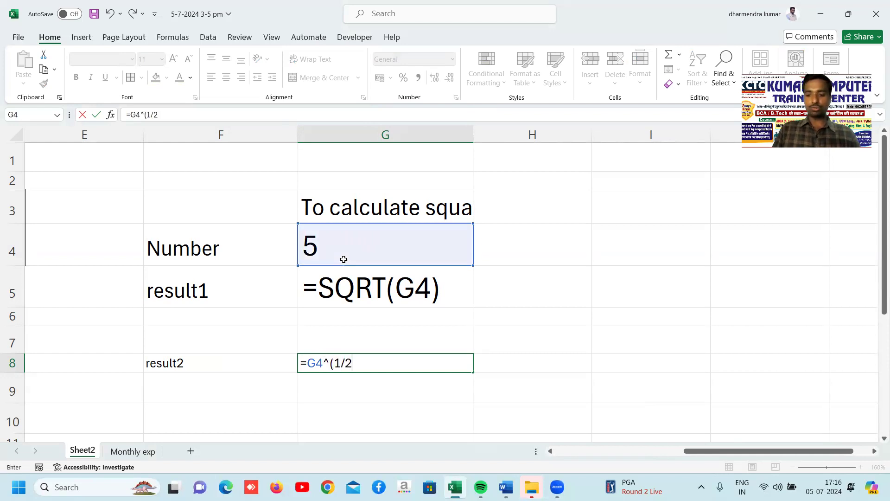
pyautogui.write(')')
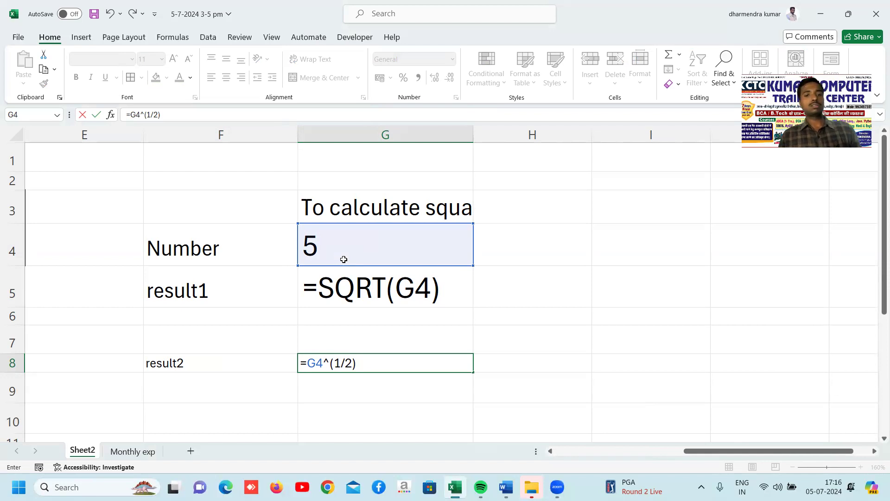
pyautogui.press('Return')
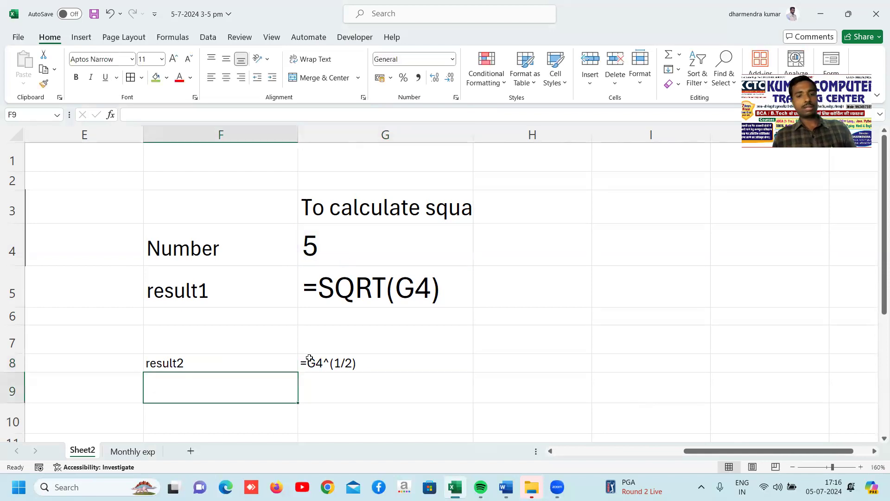
# Set the font size of the second result's label and formula in F8:G8 to 20
pyautogui.moveTo(278, 362); pyautogui.dragTo(338, 362)
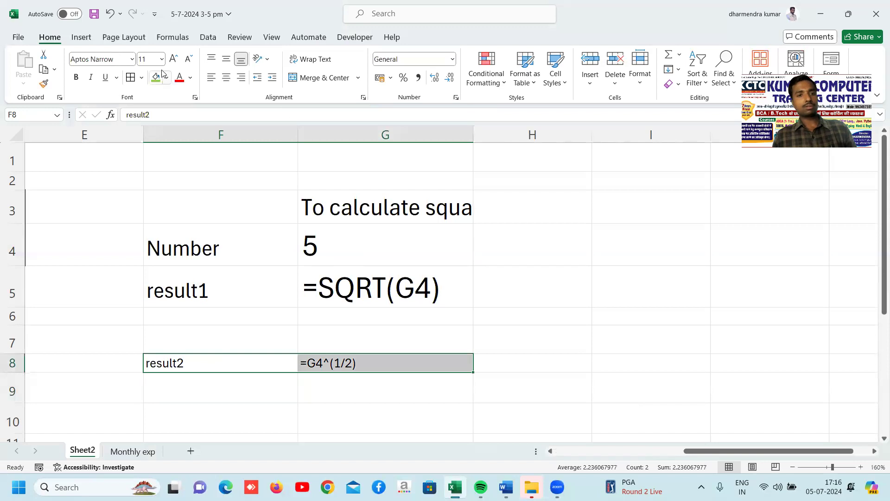
pyautogui.click(148, 59)
pyautogui.write('18')
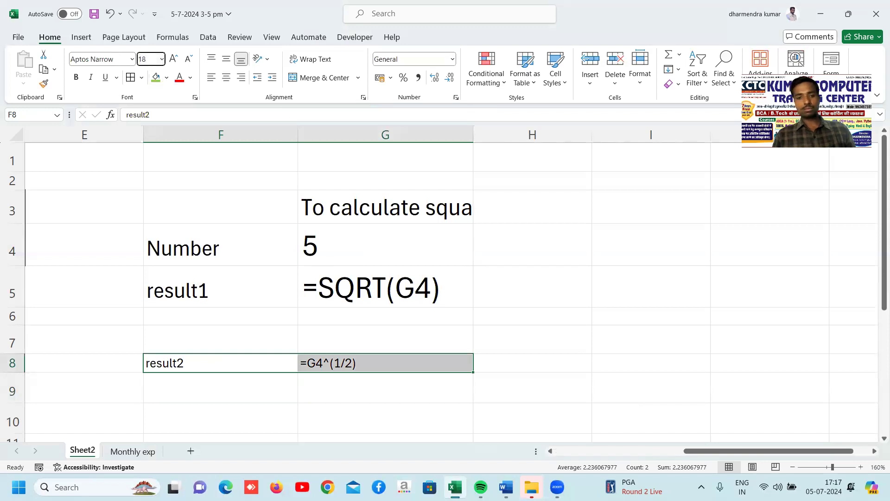
pyautogui.press('Return')
pyautogui.click(147, 59)
pyautogui.write('20')
pyautogui.press('Return')
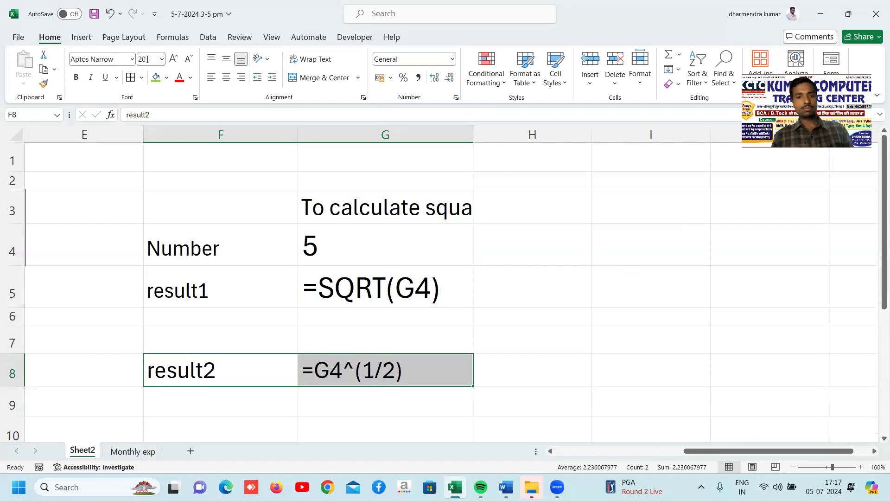
# Merge and center the square root heading across cells G3:I3
pyautogui.click(501, 238)
pyautogui.click(439, 194)
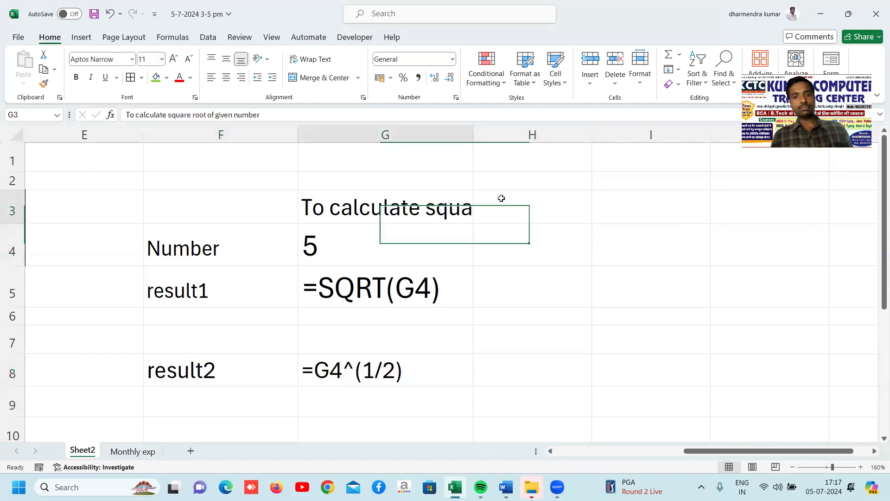
pyautogui.moveTo(501, 198); pyautogui.dragTo(644, 198)
pyautogui.click(148, 59)
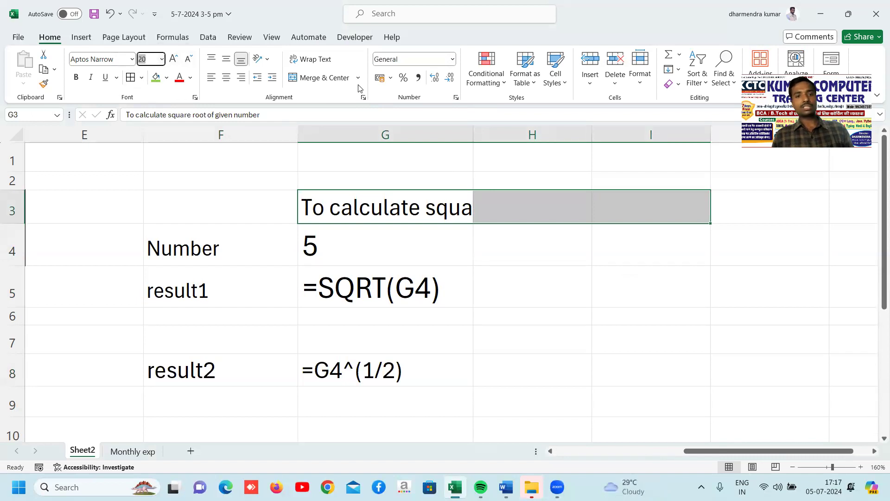
pyautogui.click(320, 78)
pyautogui.click(598, 279)
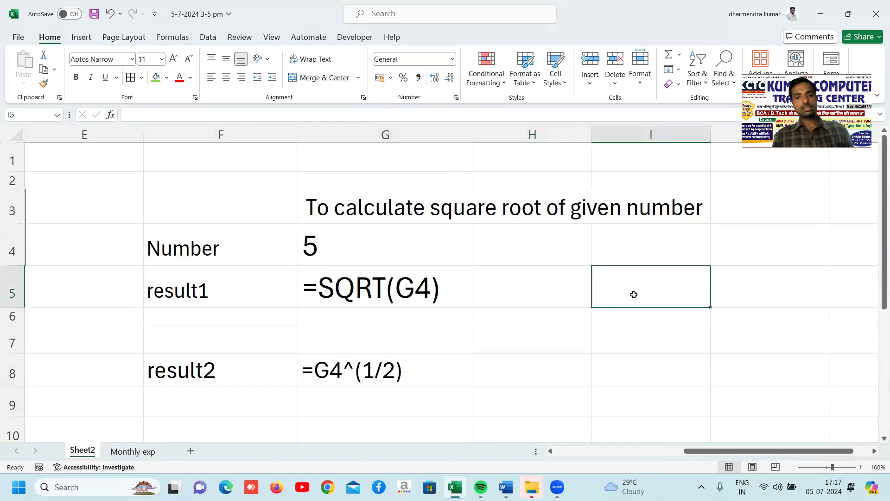
pyautogui.click(651, 377)
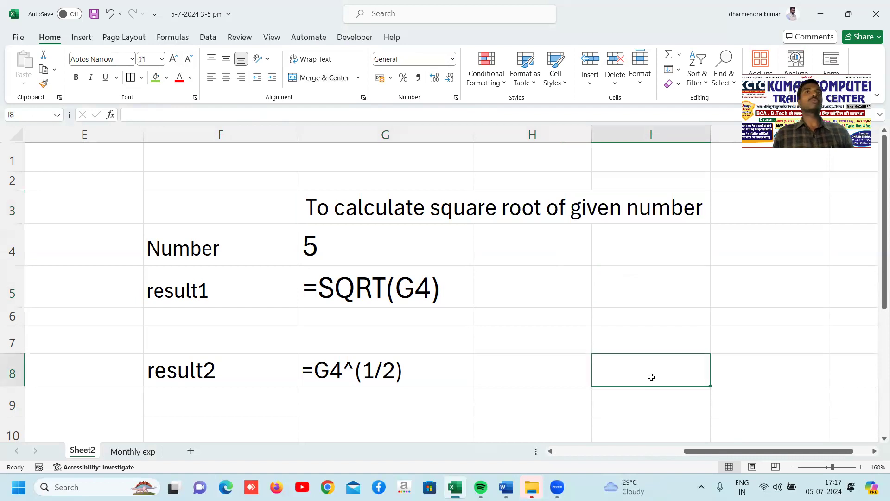